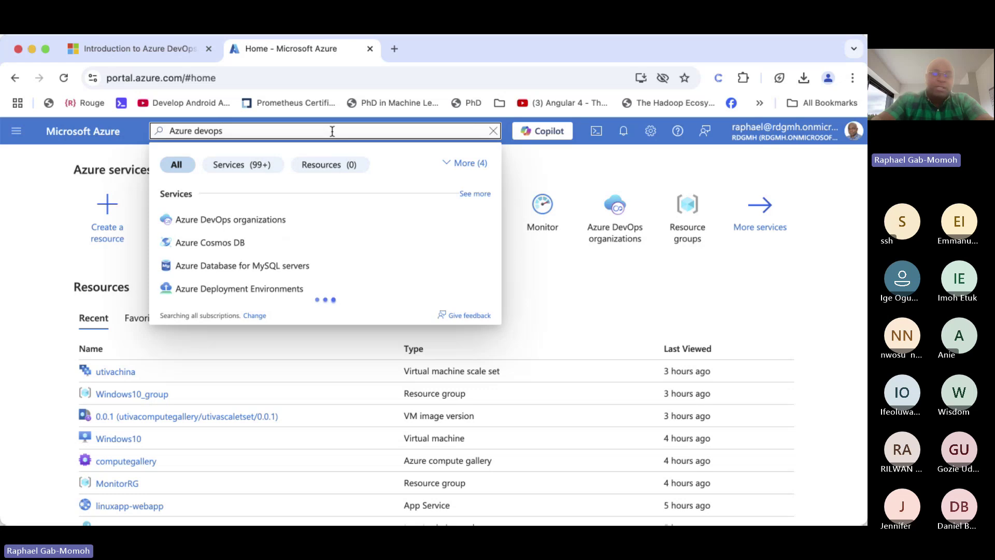
- Open the list of own Azure DevOps organizations, start a new organization and accept the getting-started terms
click(246, 222)
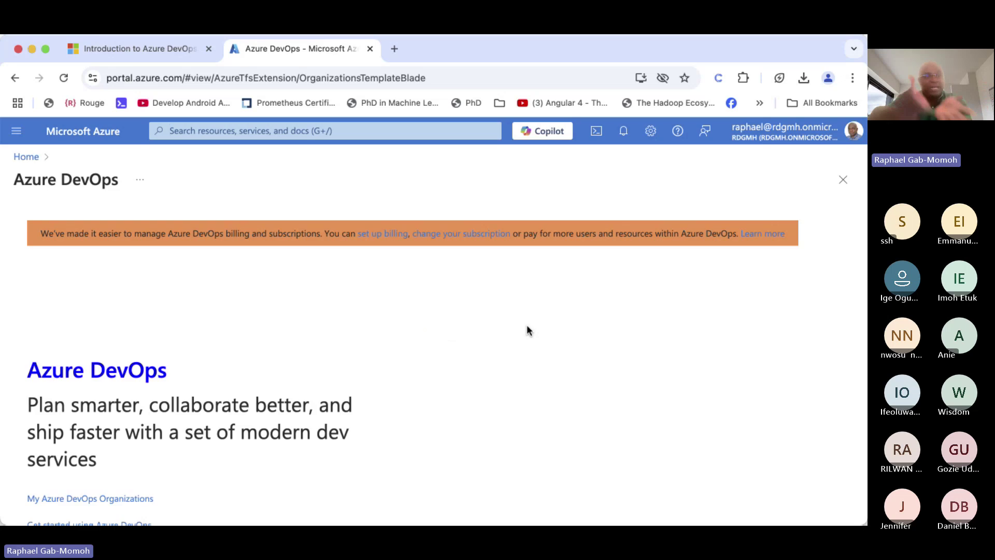
scroll(500, 369, down, 3)
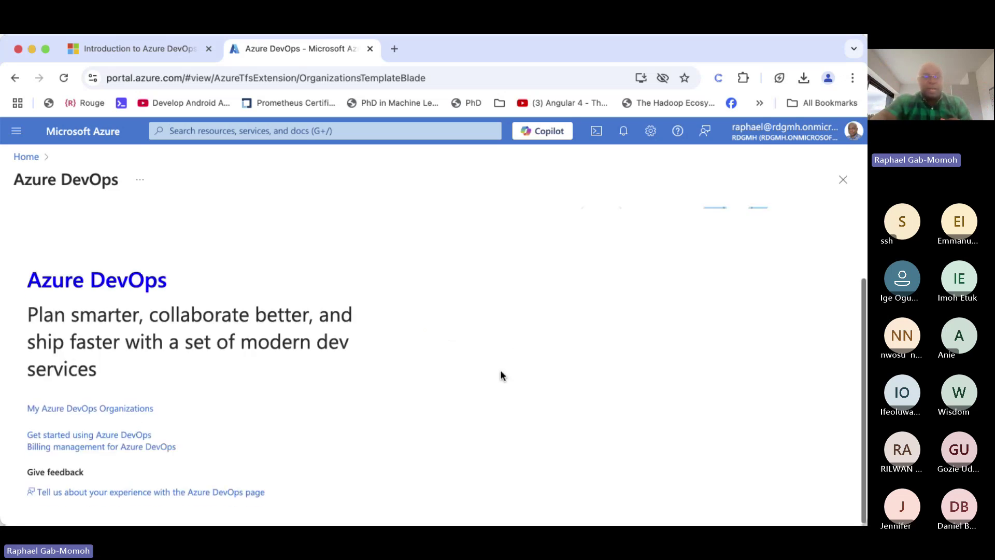
click(102, 409)
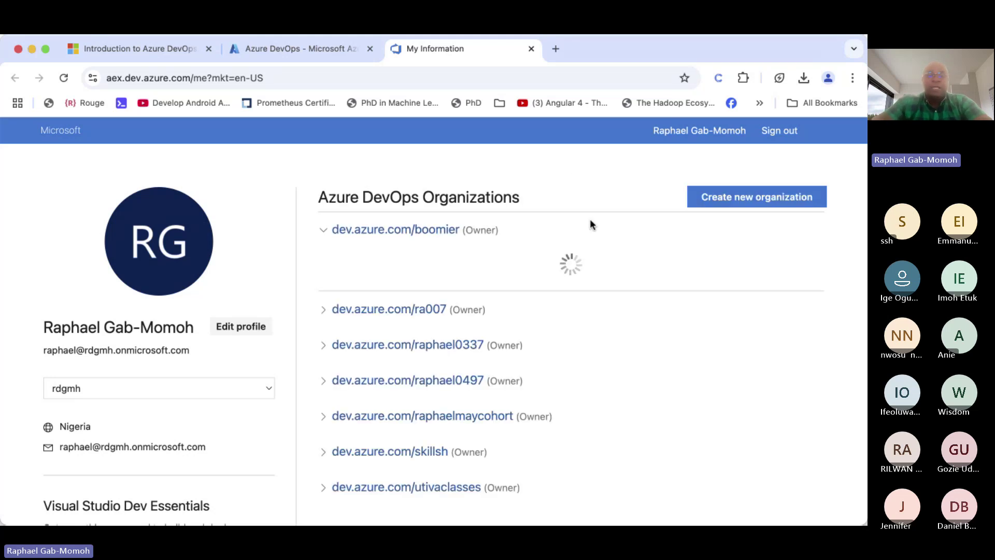
click(741, 201)
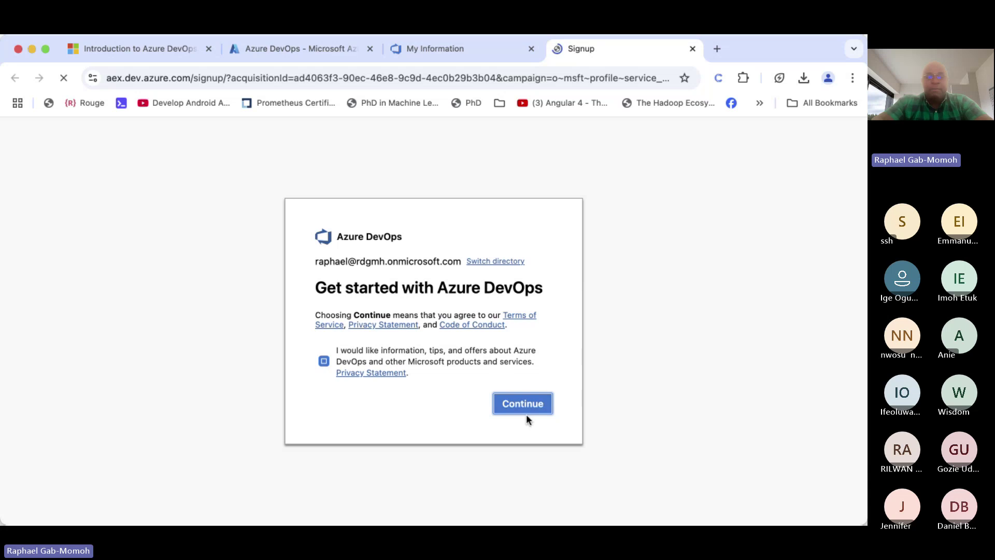
click(526, 412)
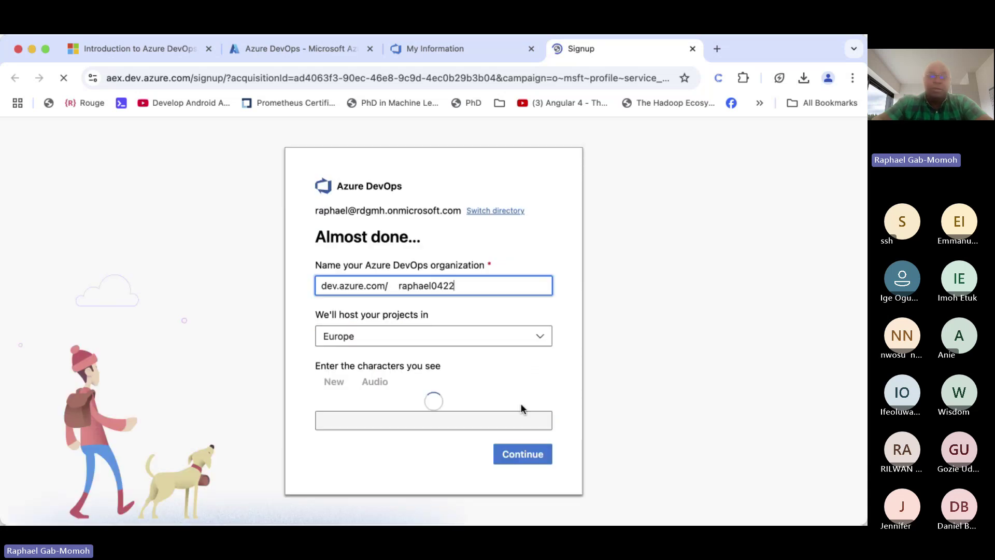
- Name the new organization trainingaz and set its project hosting location to United States
key(BackSpace)
key(BackSpace)
key(BackSpace)
key(BackSpace)
key(BackSpace)
key(BackSpace)
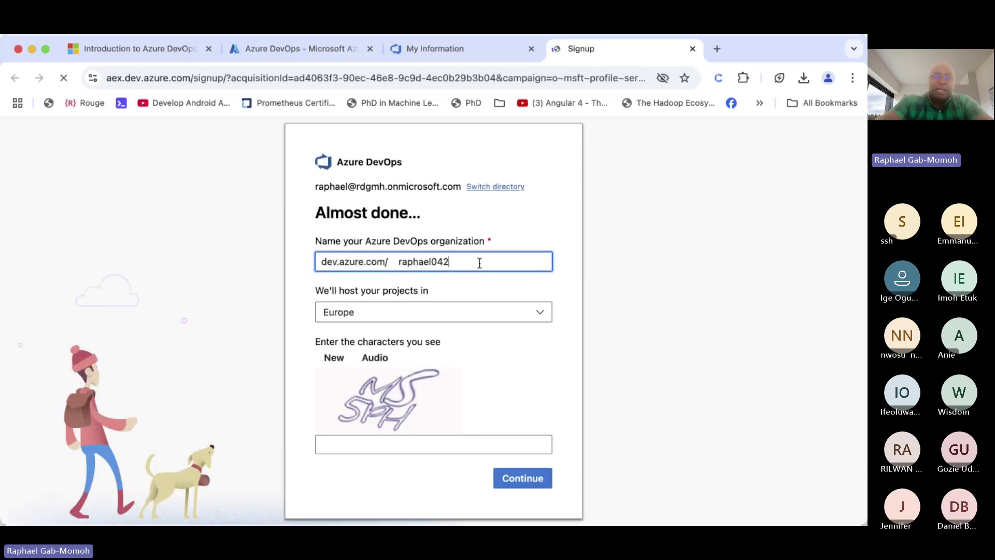
key(BackSpace)
key(BackSpace)
key(BackSpace)
key(BackSpace)
key(BackSpace)
text(tr)
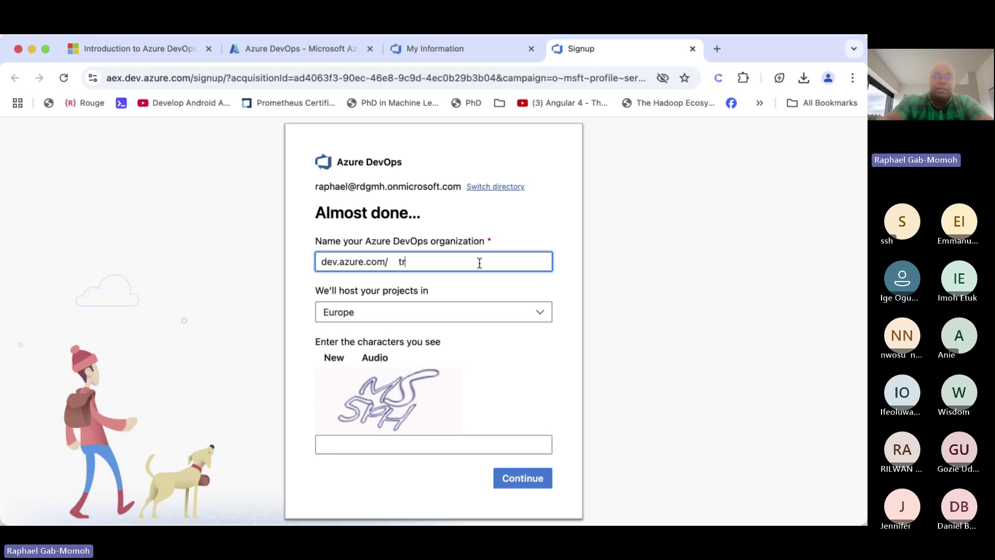
text(aining)
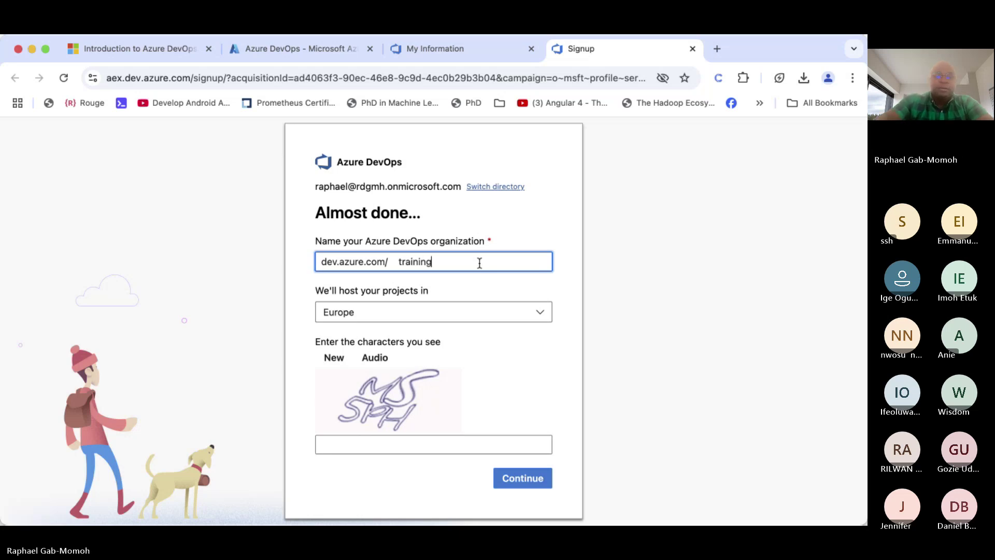
click(477, 314)
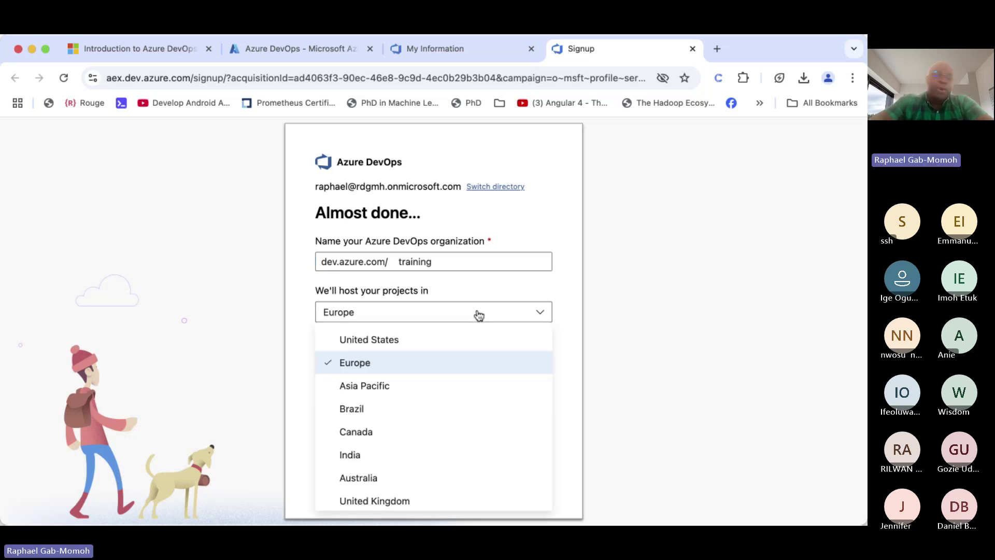
click(455, 255)
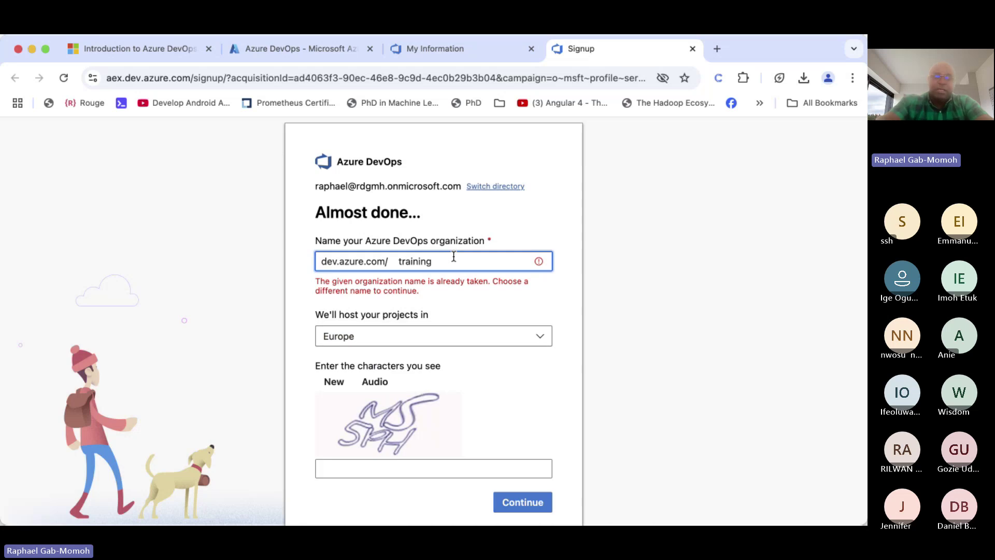
text(az)
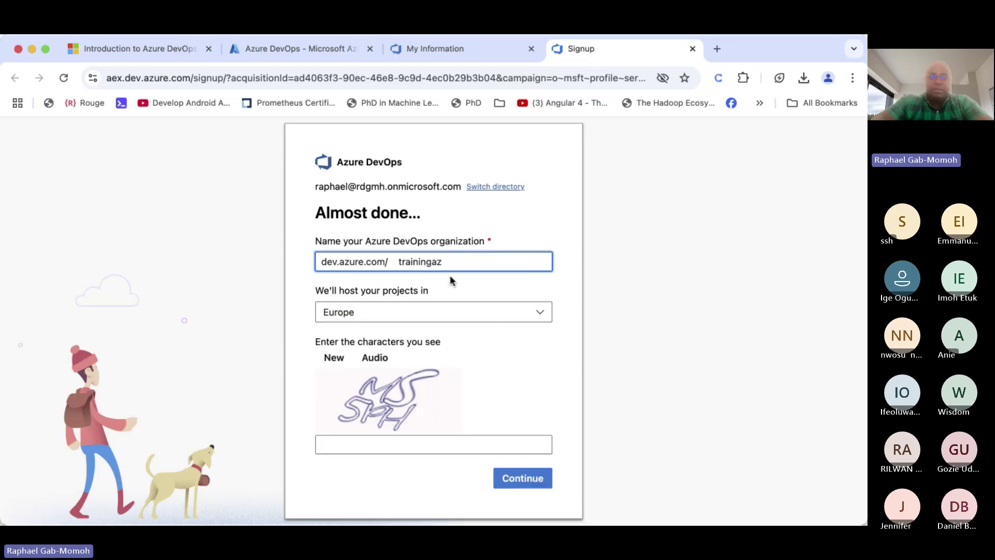
click(445, 316)
click(406, 342)
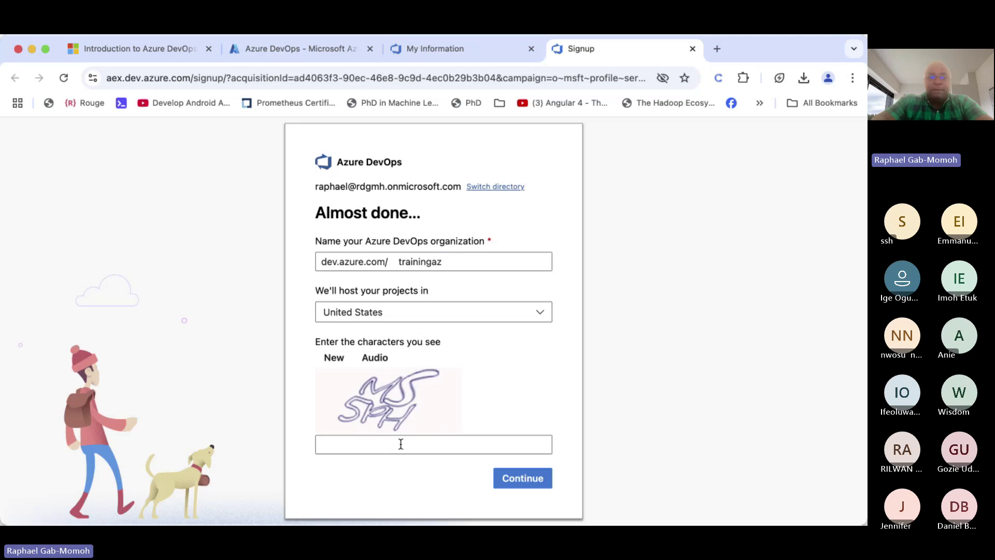
- Enter the CAPTCHA verification characters and submit the form to create the organization
click(385, 448)
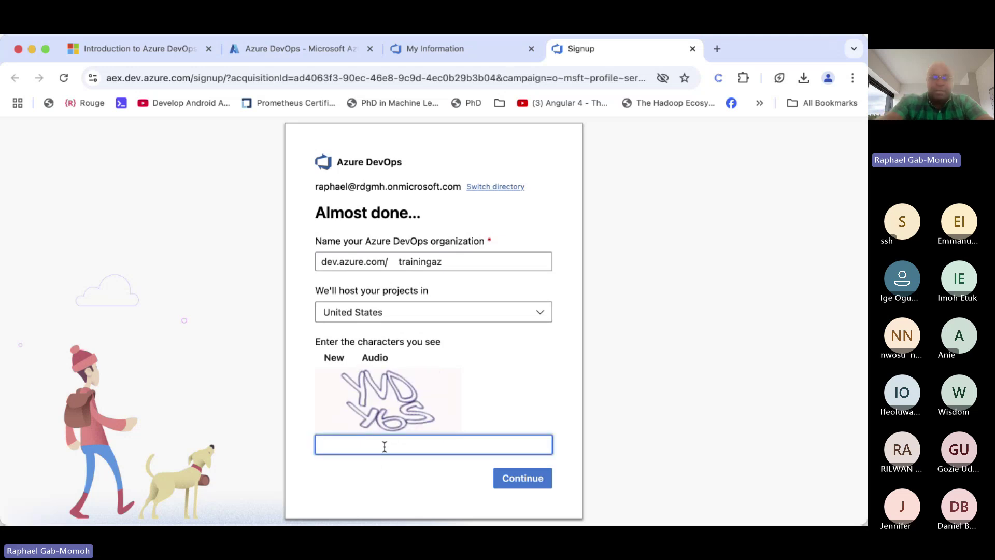
text(YM)
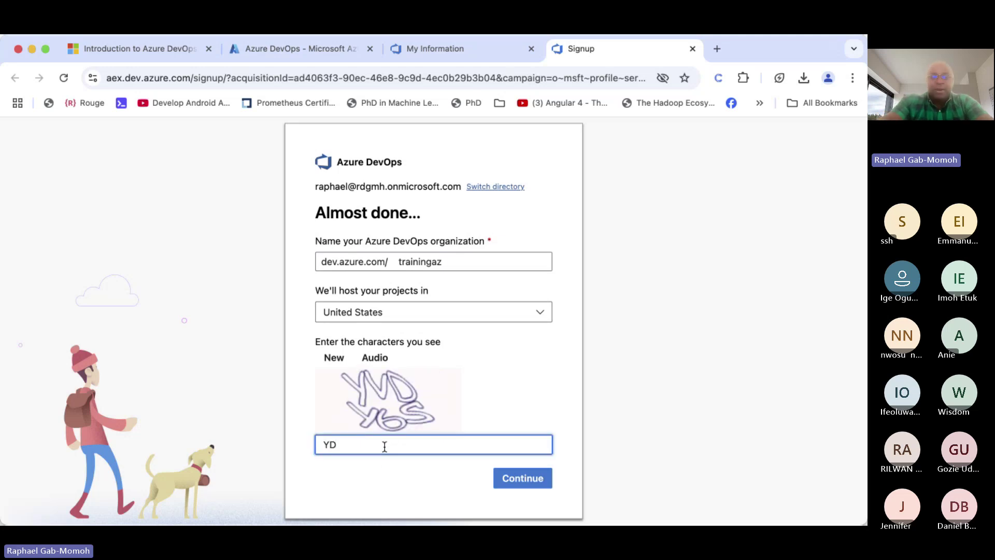
key(BackSpace)
text(VDY6)
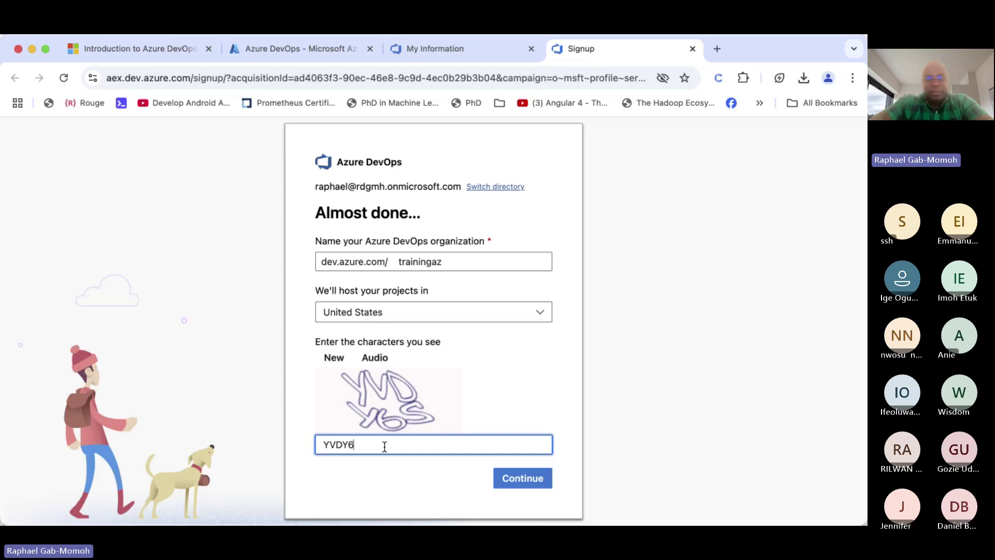
text(S)
click(529, 477)
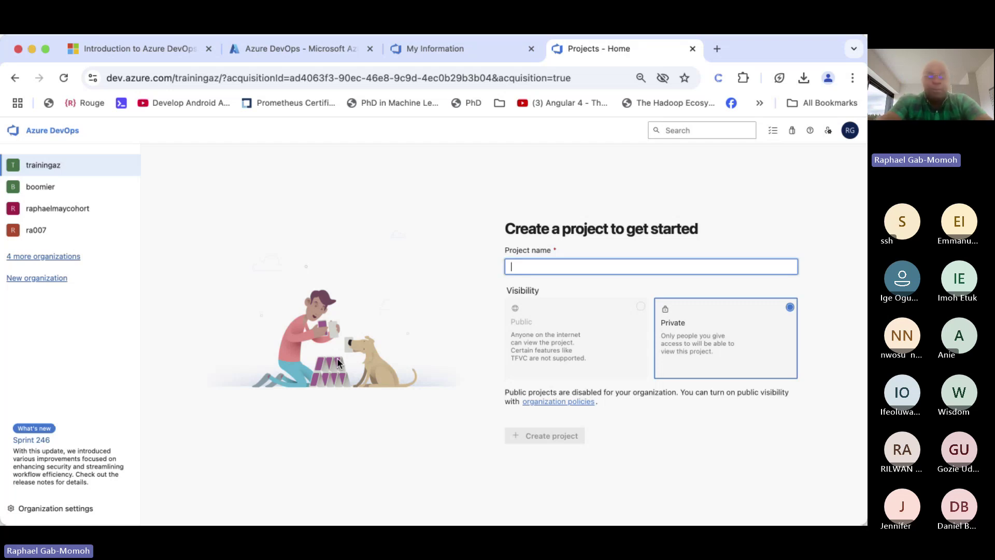
- Create a project named TRAIN with Private visibility in the trainingaz organization
text(TRAININ)
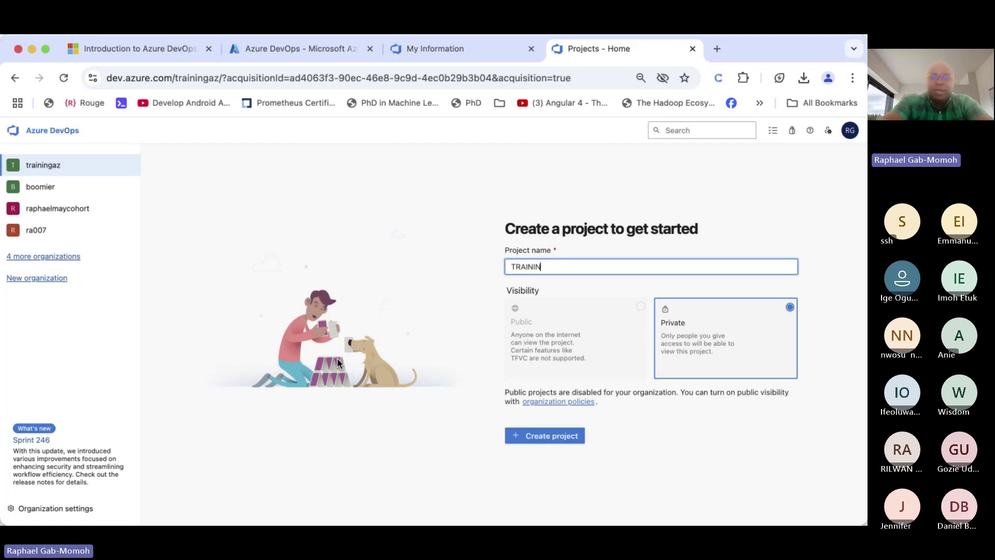
key(BackSpace)
key(BackSpace)
text(IN)
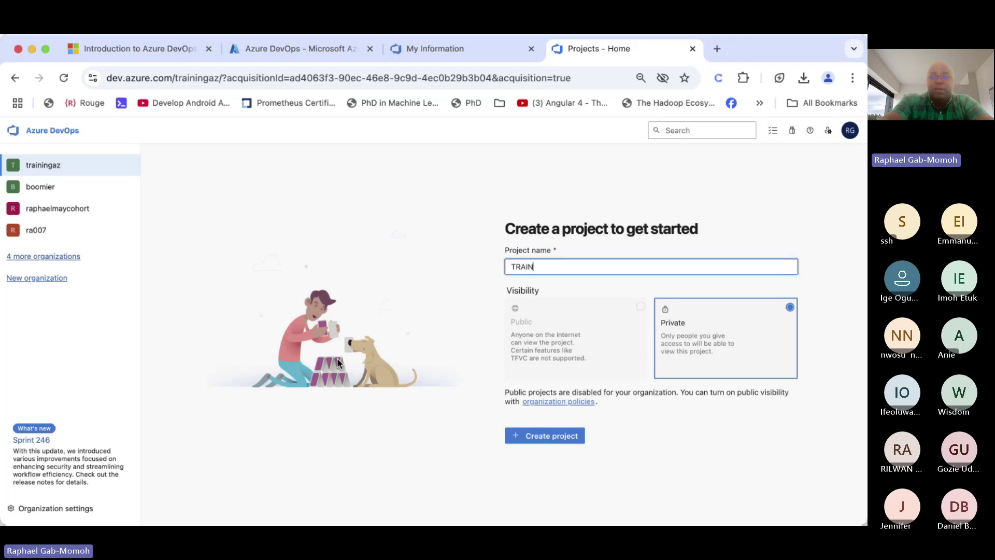
click(536, 308)
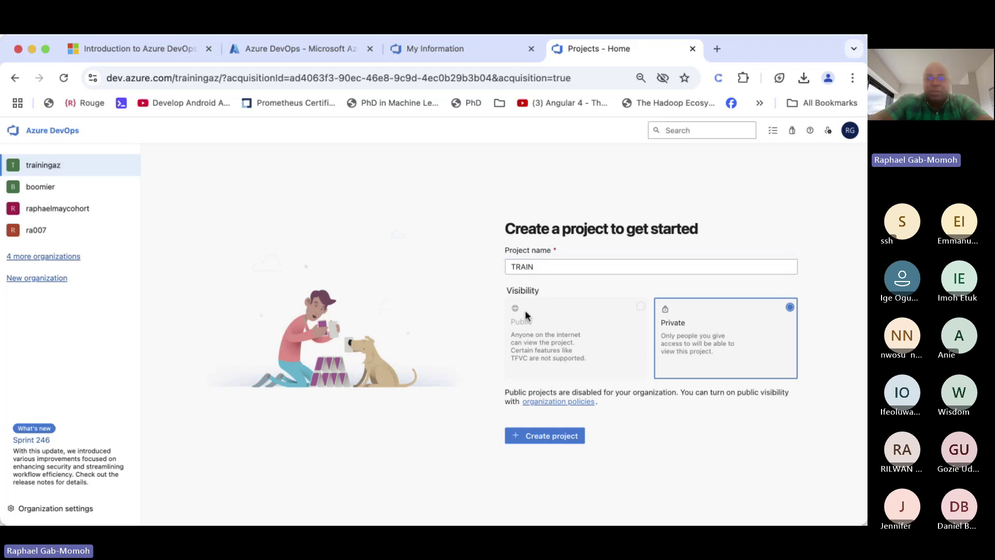
click(524, 437)
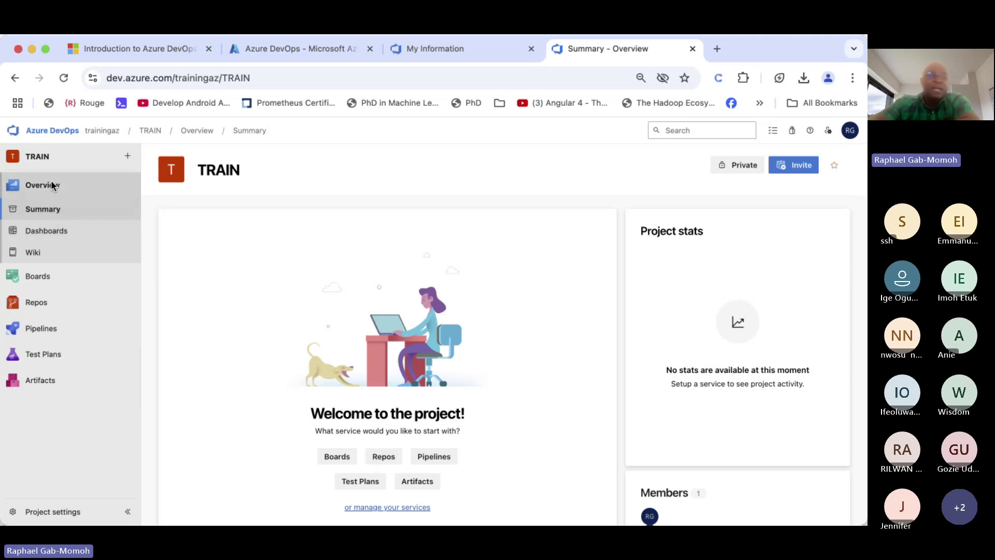
- Open the Boards work items page of the TRAIN project and finish its two-page welcome introduction
scroll(576, 351, down, 2)
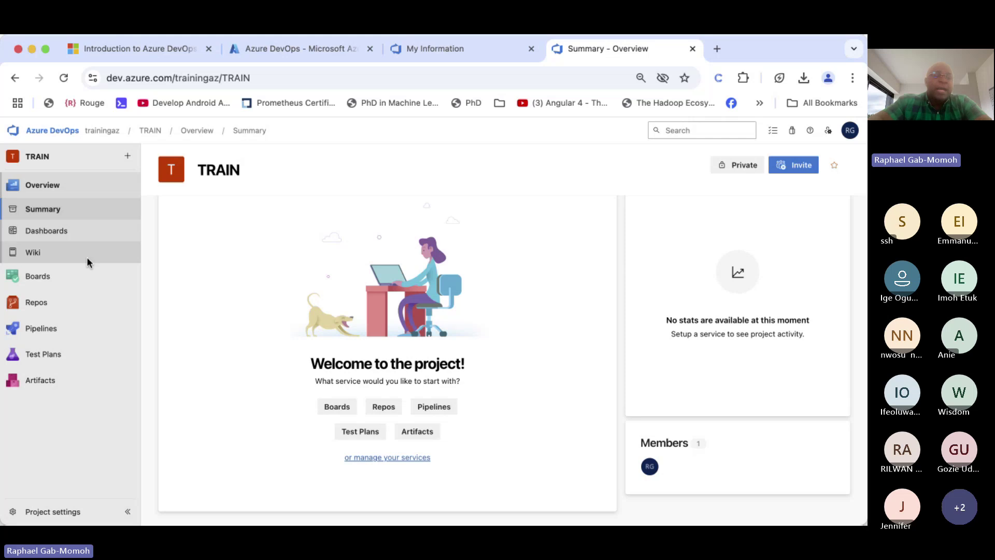
mouse_move(80, 272)
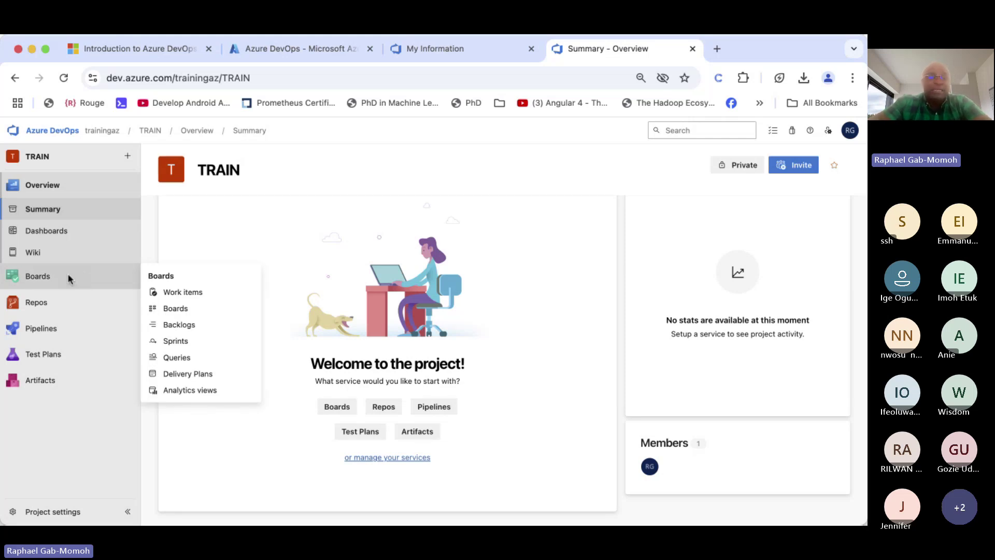
click(55, 276)
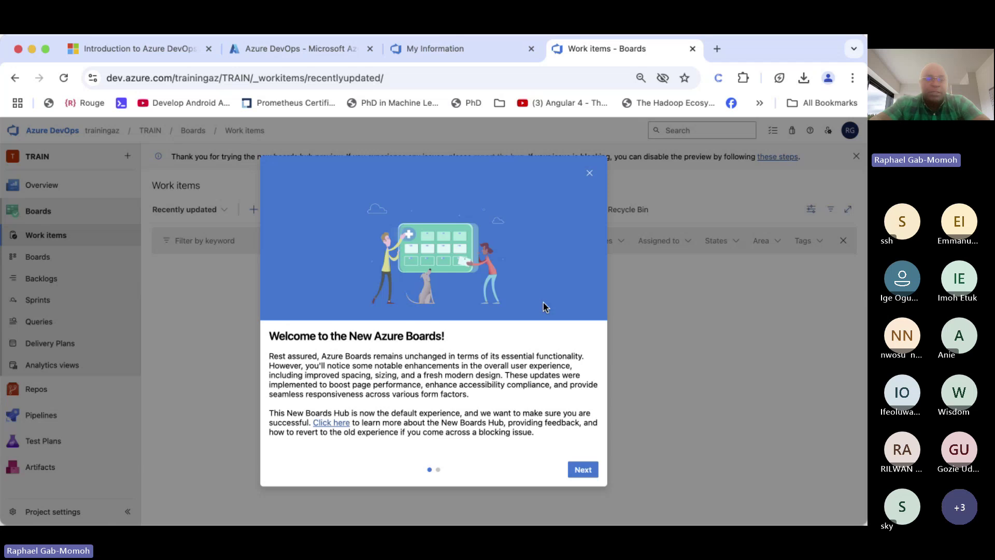
click(592, 470)
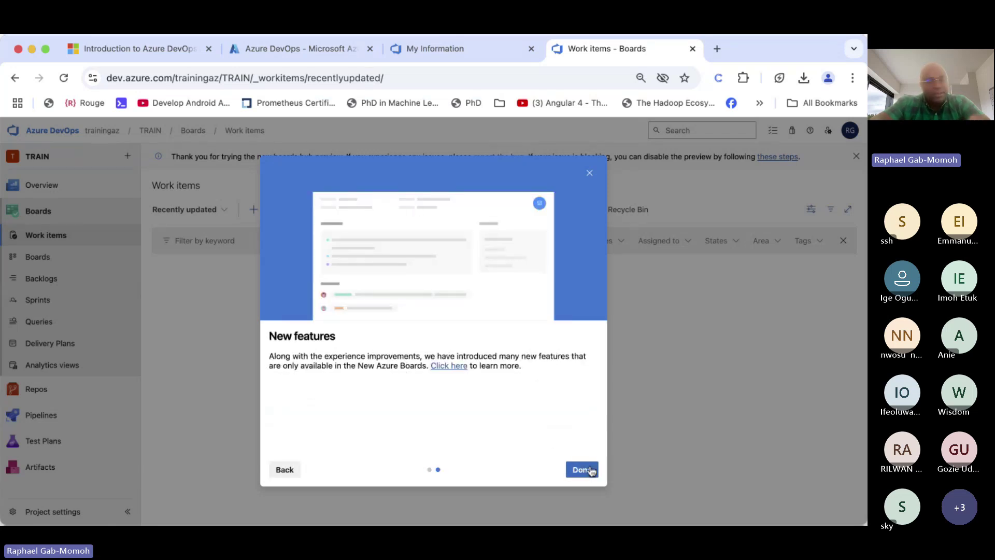
click(582, 469)
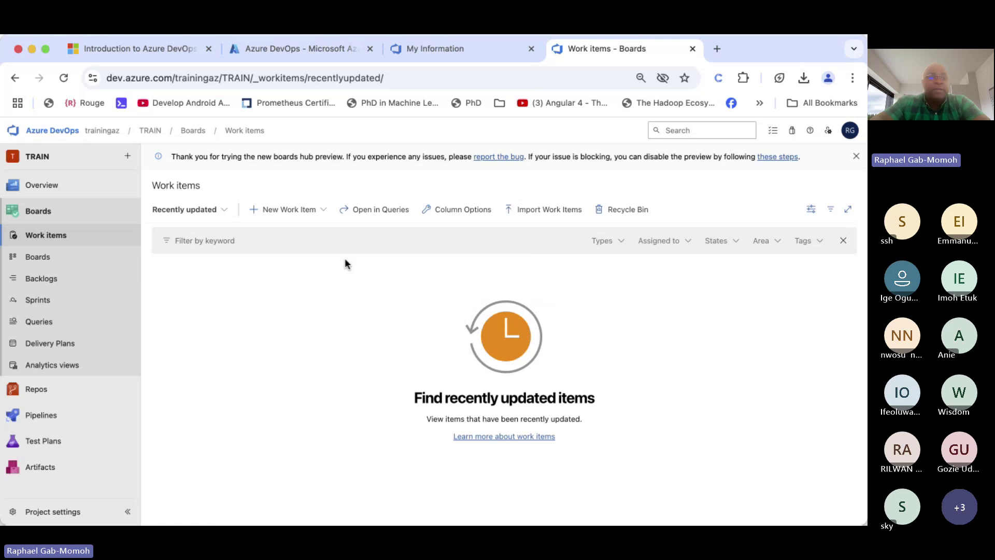
- Create a new Task work item titled SOFTWARE 1 and save it
click(284, 209)
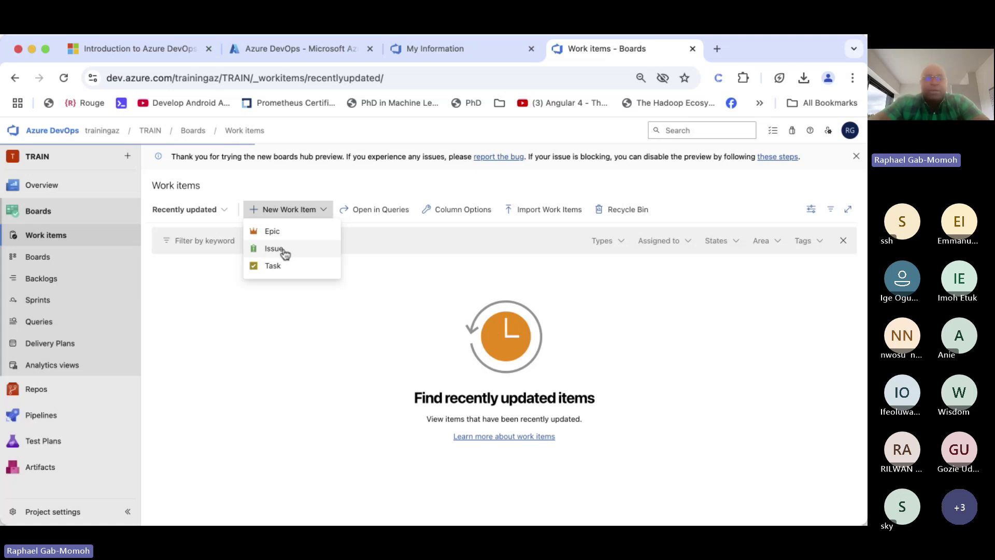
click(283, 251)
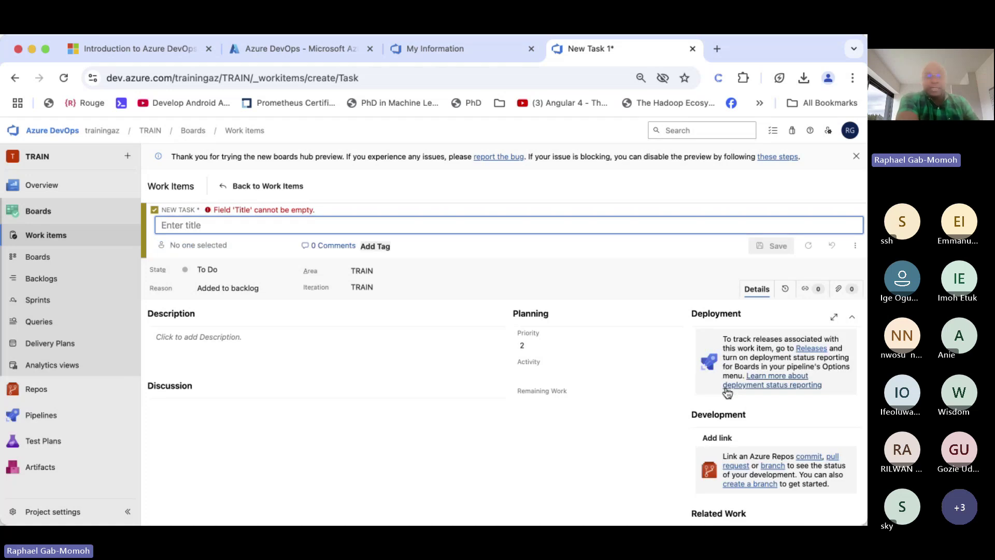
text(SOFT)
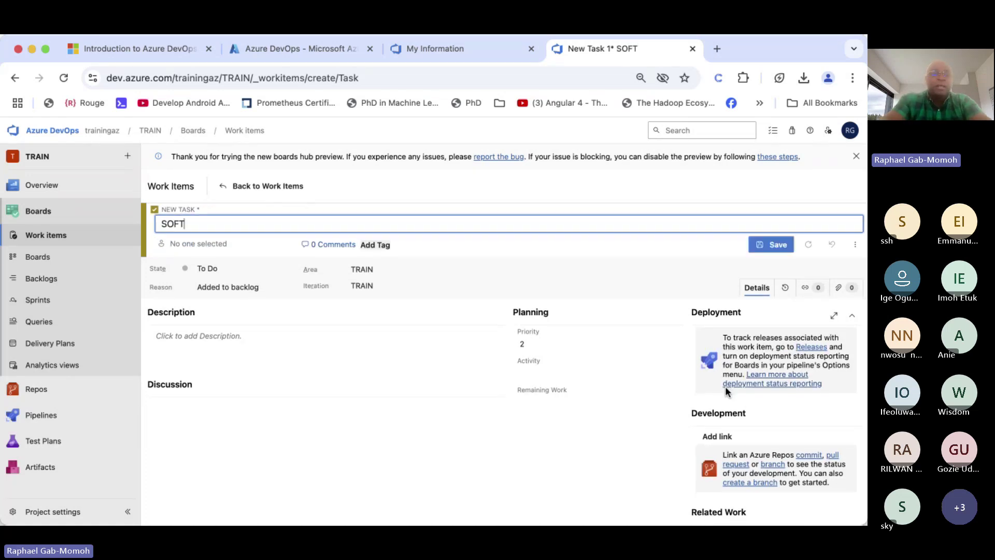
text(WARE )
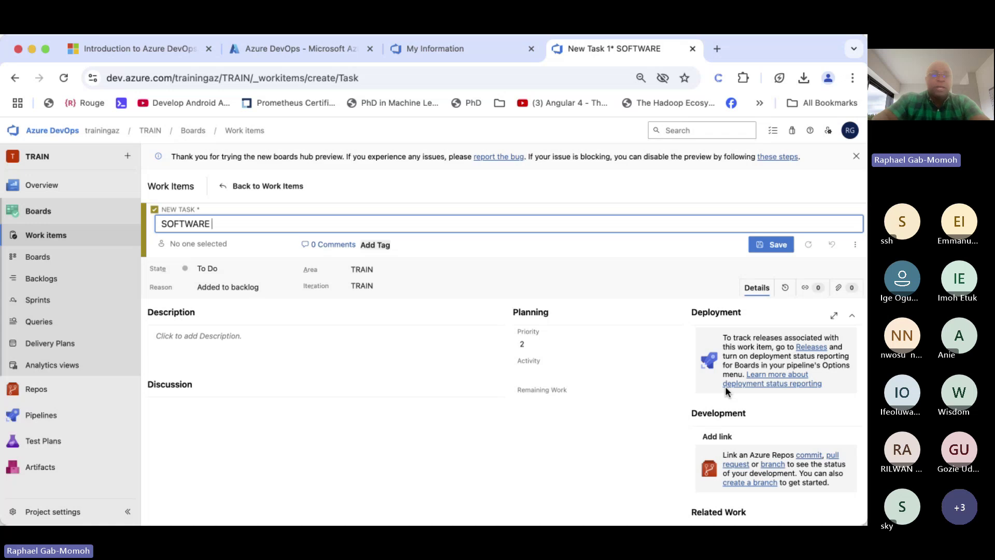
text(1)
click(393, 429)
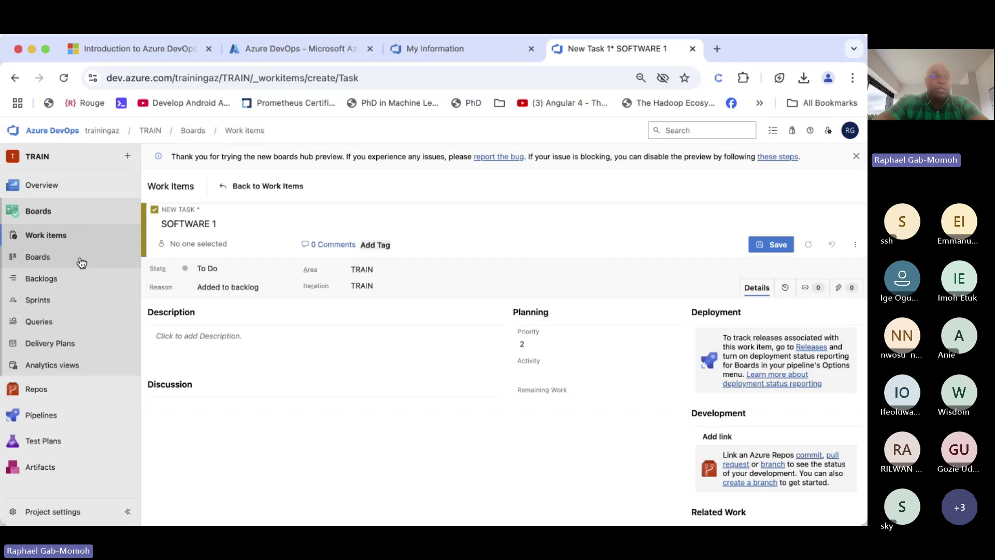
click(42, 280)
click(495, 370)
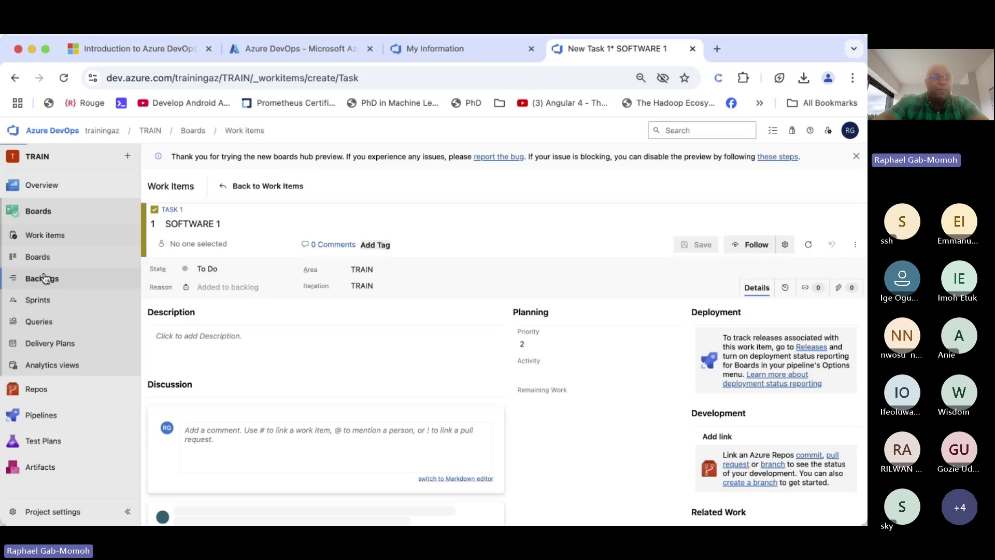
- Look through the Backlogs, Delivery Plans and Analytics views pages of the TRAIN project
click(47, 278)
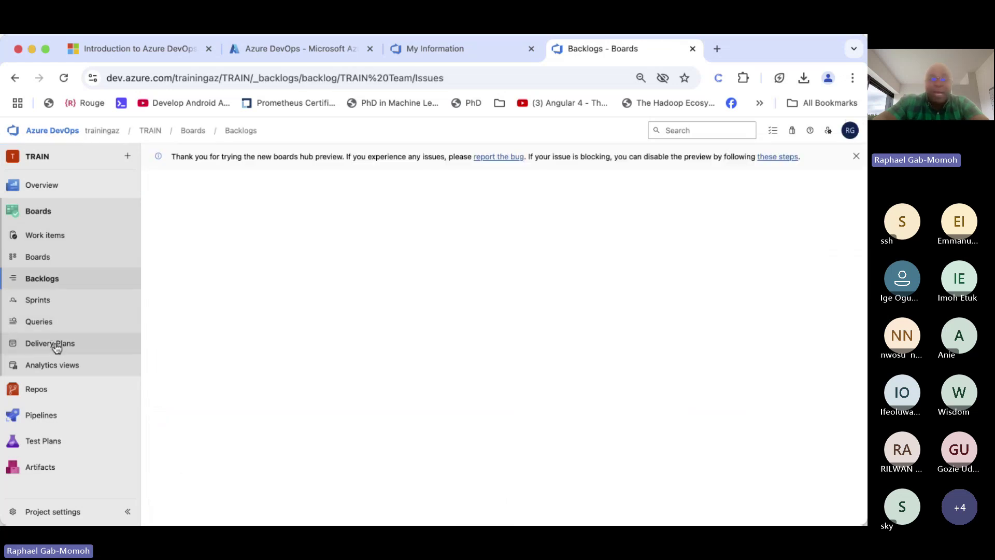
click(57, 346)
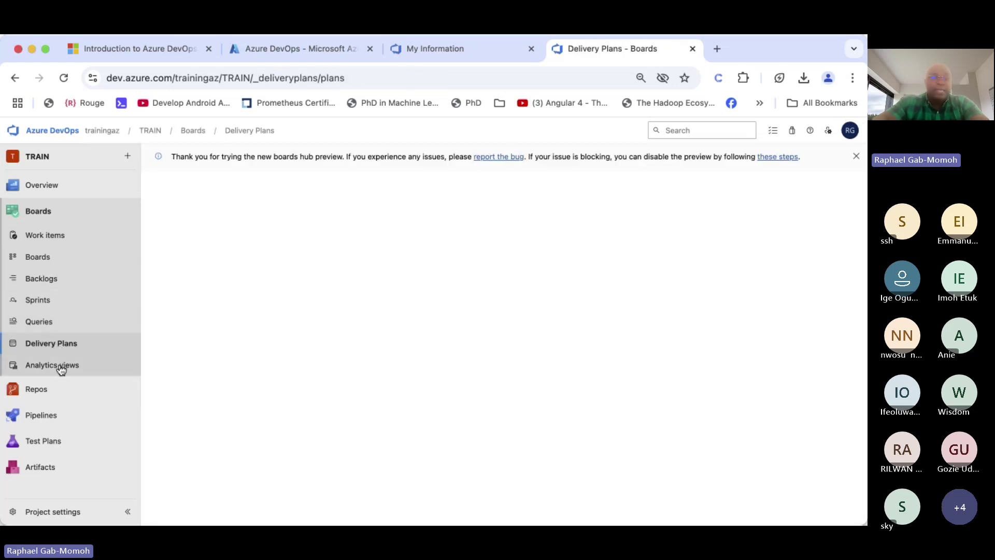
click(57, 368)
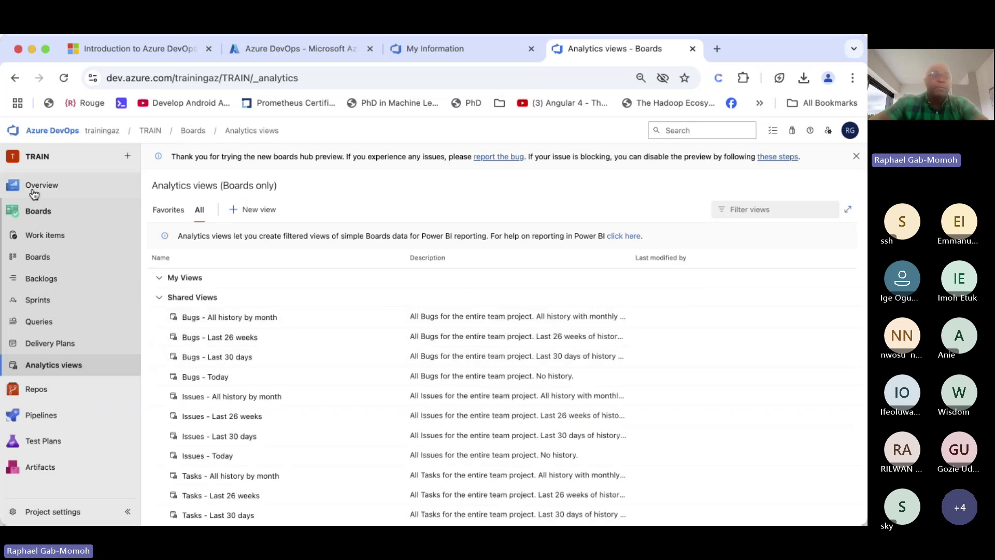
mouse_move(35, 192)
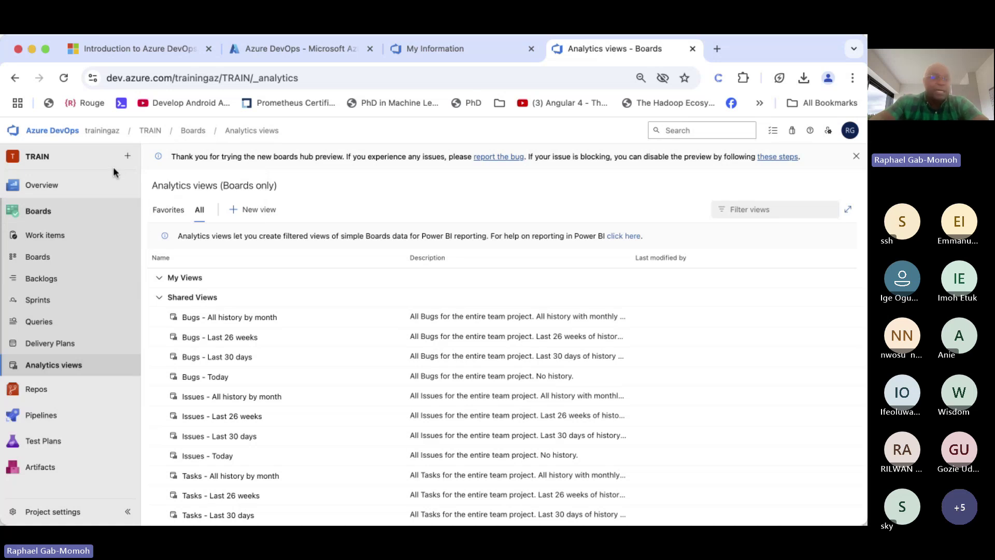
- Look through the Files, Branches, Pull requests and Advanced Security pages of the TRAIN project's Repos
click(35, 394)
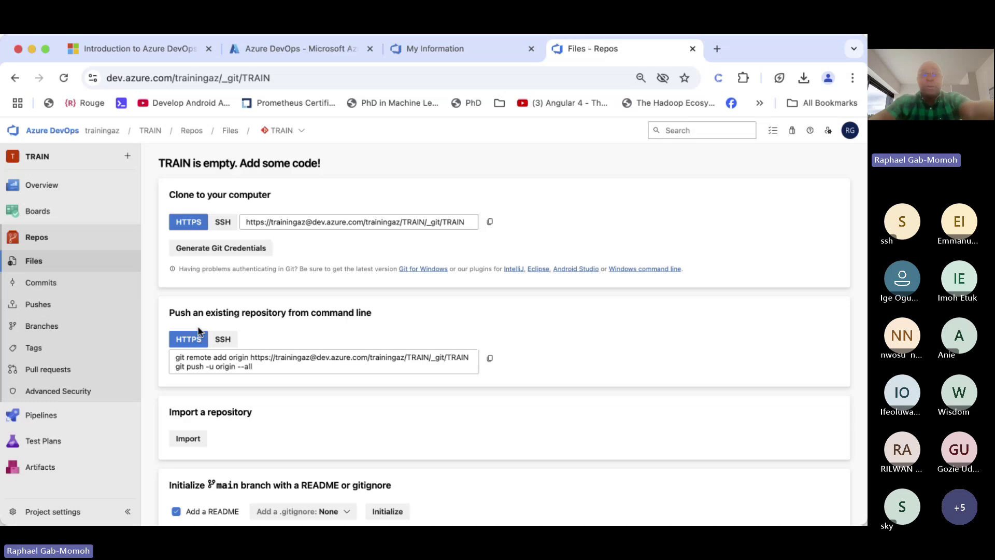
scroll(422, 353, down, 1)
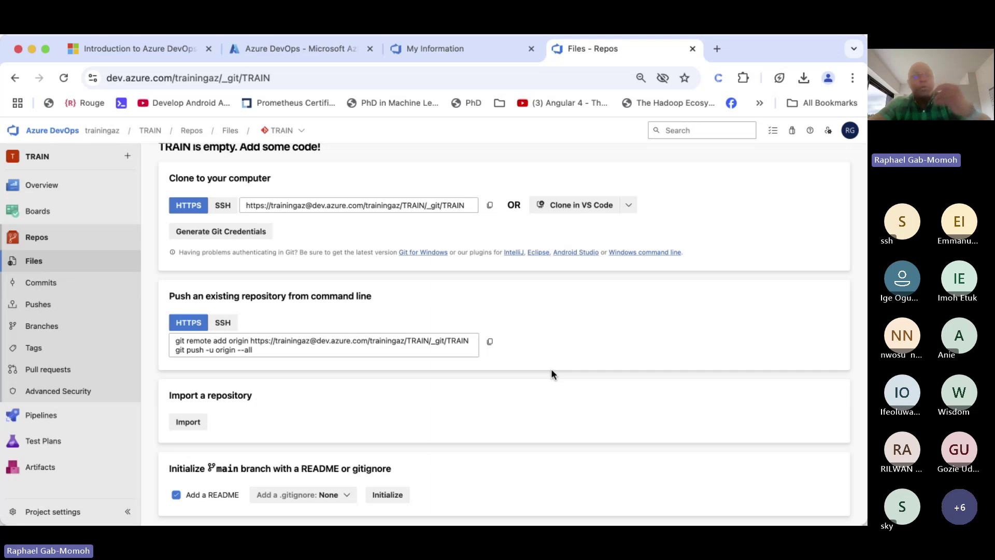
scroll(551, 372, up, 1)
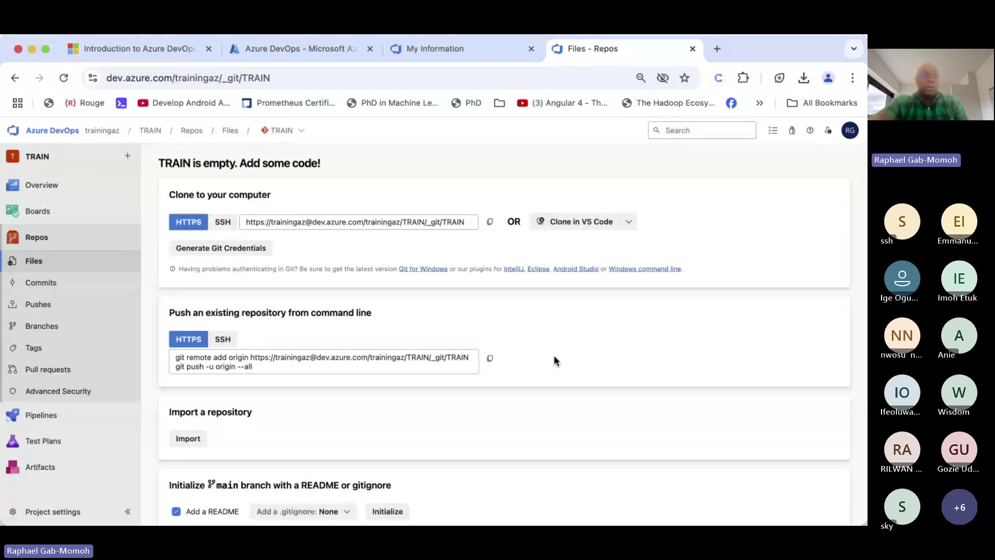
click(56, 334)
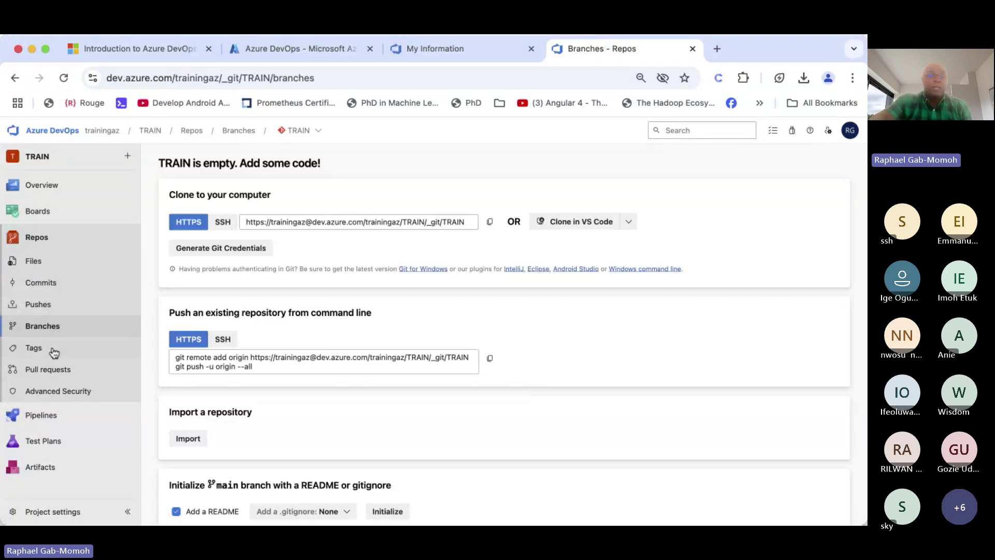
click(54, 371)
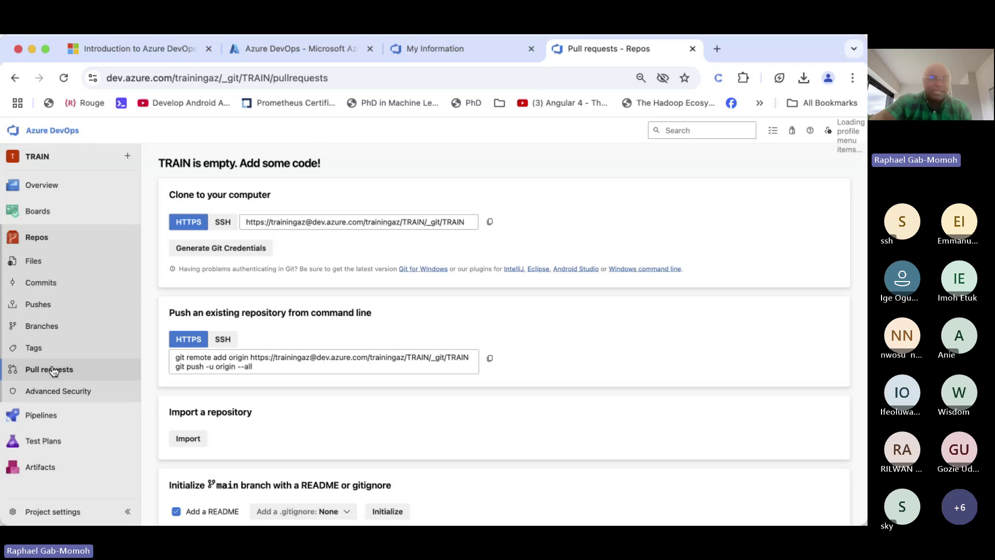
click(75, 393)
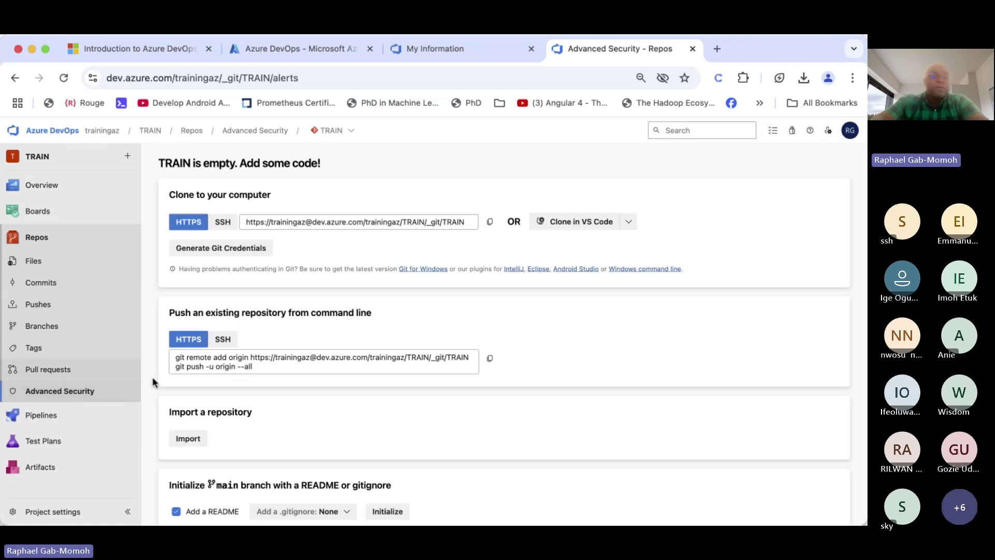
- Look at the Pipelines and Artifacts pages of the TRAIN project
mouse_move(45, 419)
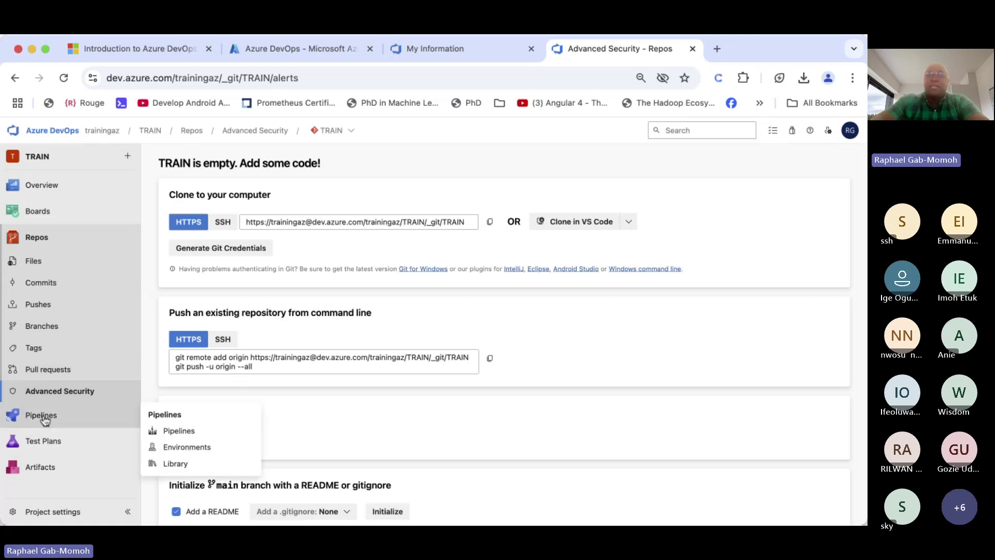
click(41, 415)
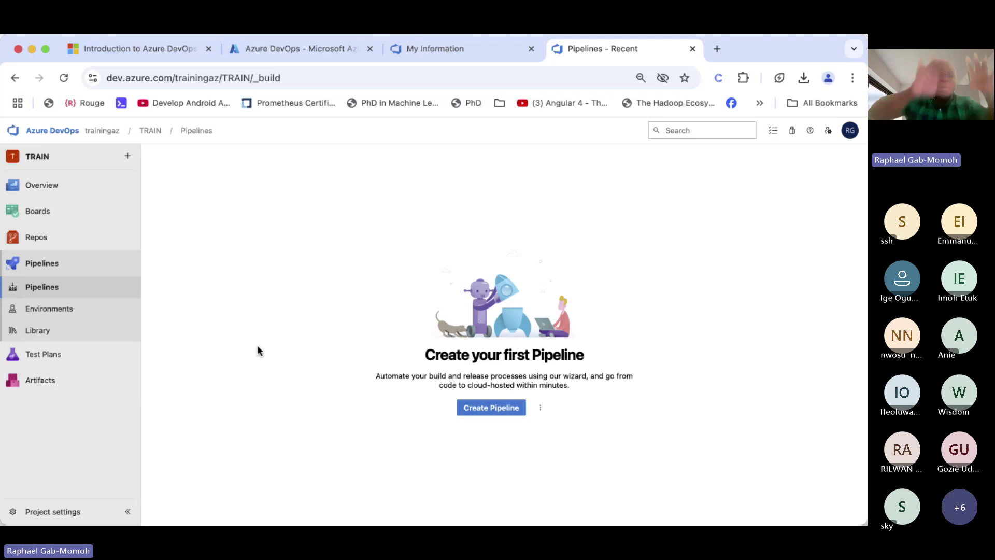
click(48, 380)
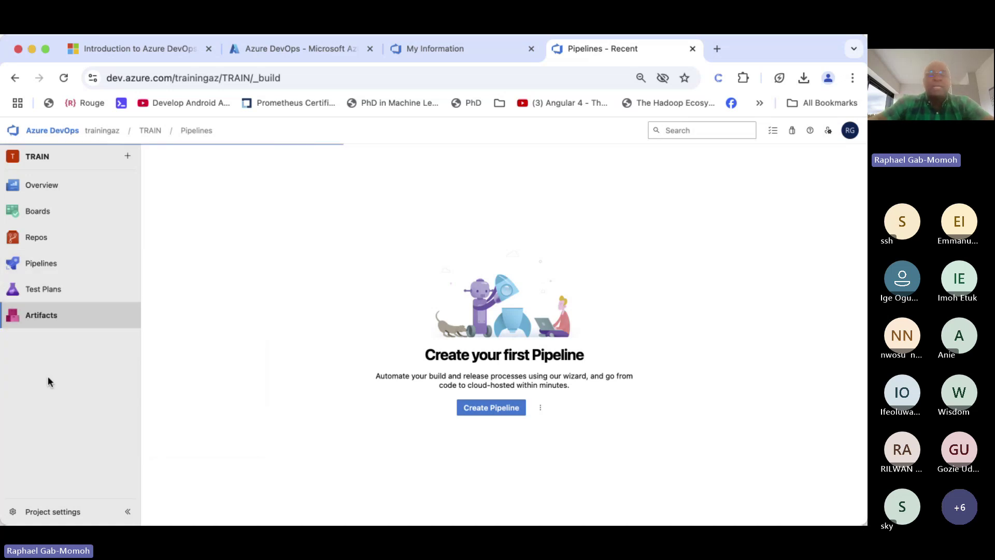
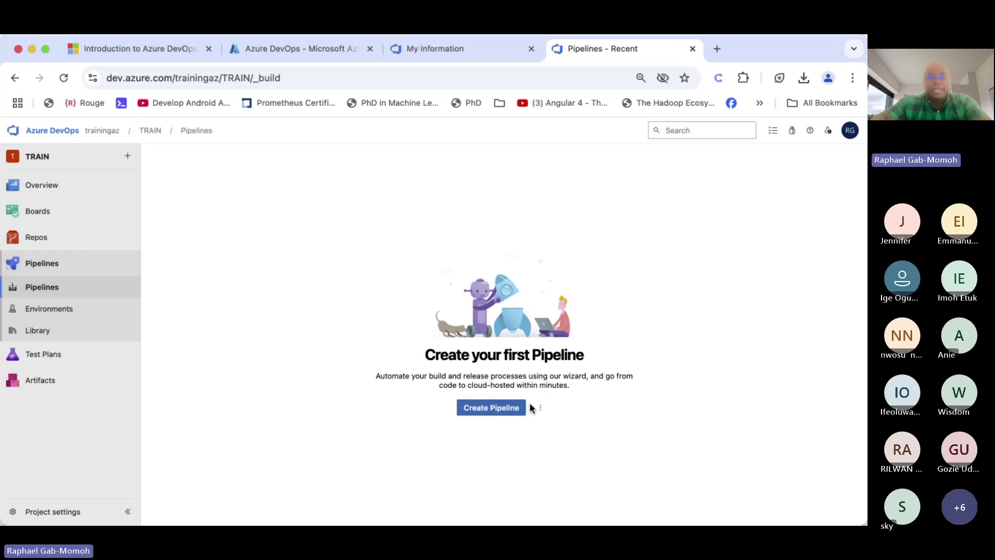
- Start a new pipeline in the TRAIN project with GitHub as the code location
click(542, 409)
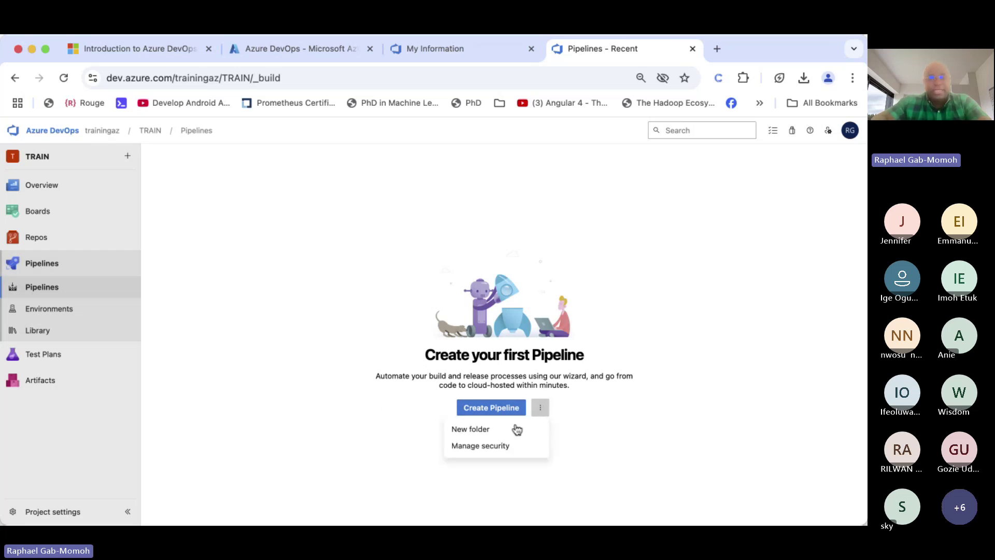
click(383, 400)
click(541, 412)
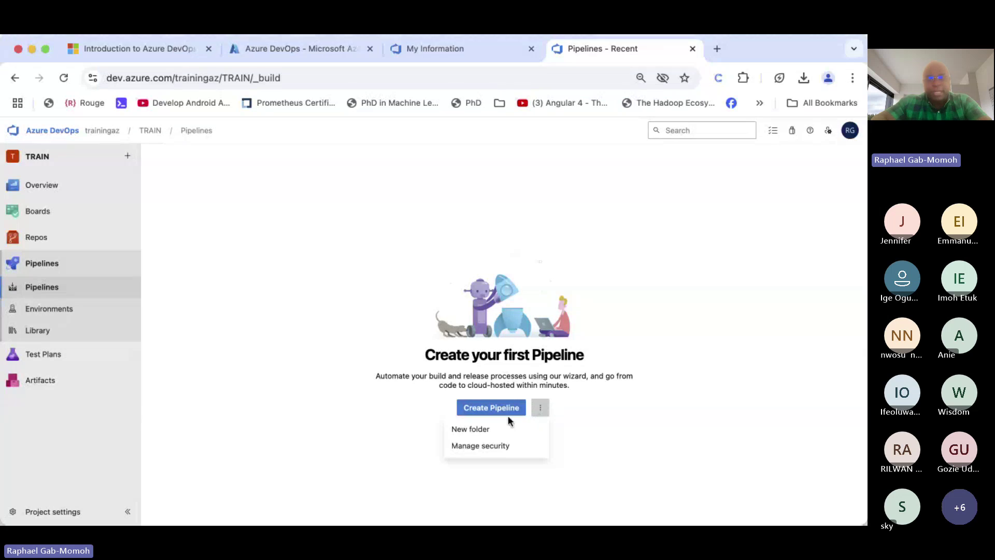
click(491, 414)
click(491, 408)
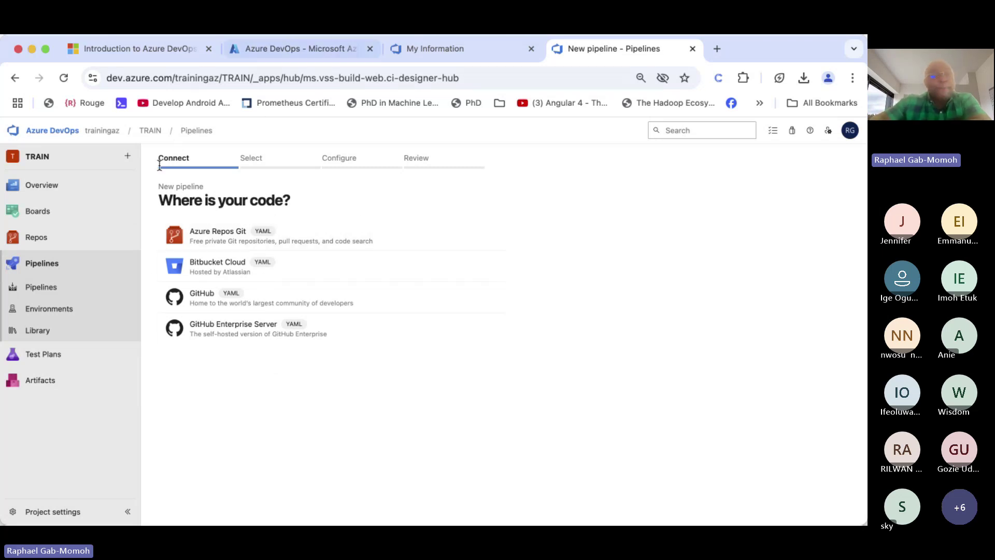
click(274, 303)
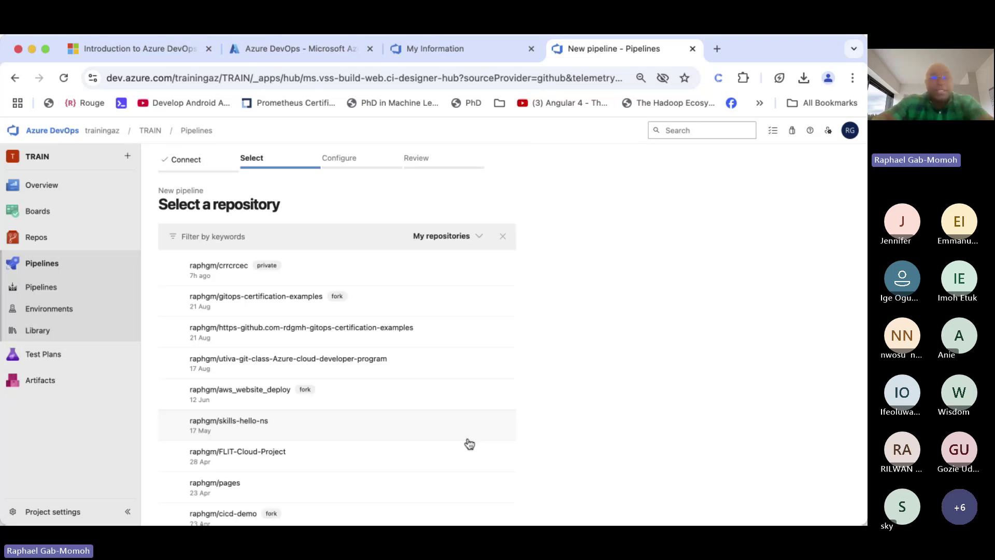
- Select the Pushfunction repository from the GitHub repository list as the pipeline's source
scroll(400, 489, down, 5)
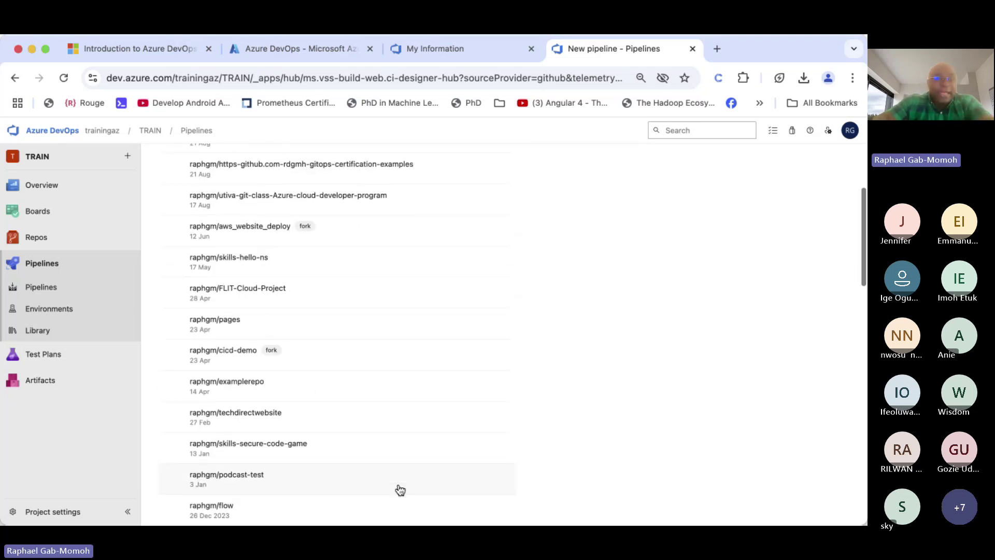
scroll(394, 394, down, 3)
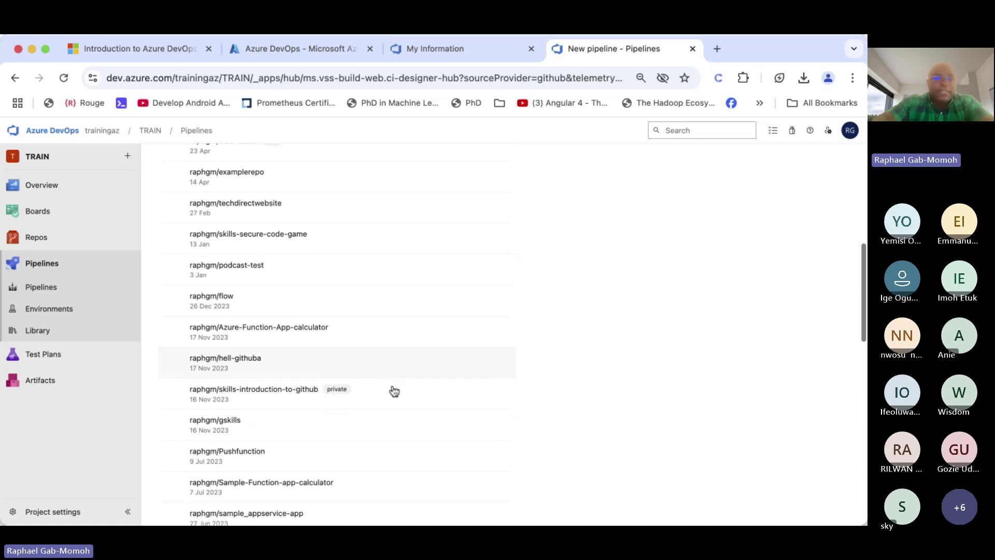
scroll(262, 407, down, 3)
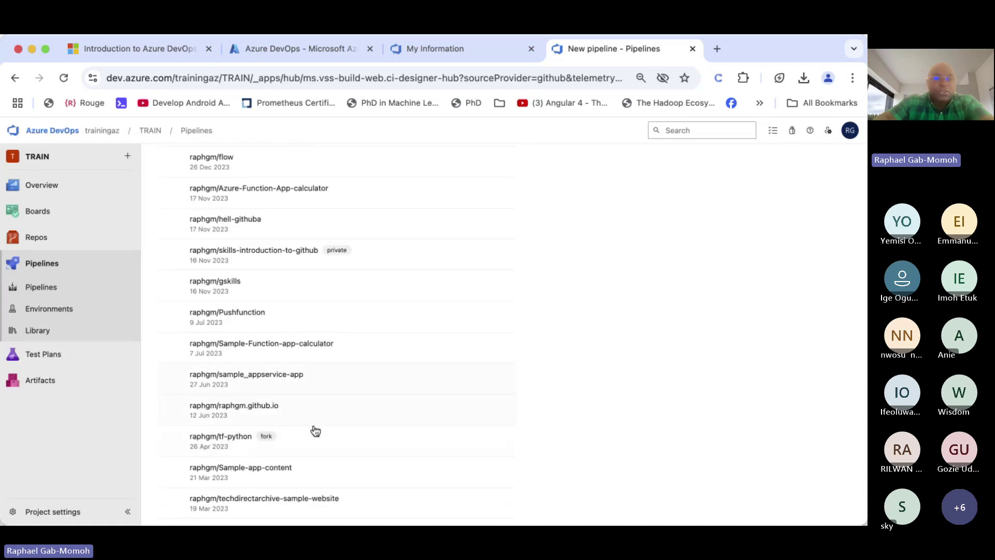
click(277, 312)
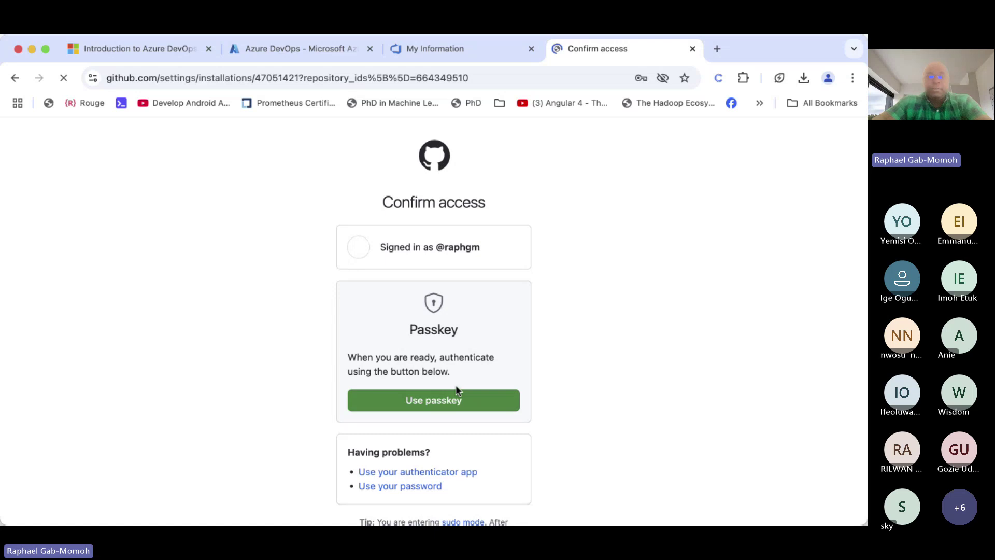
- Authorize Azure Pipelines on GitHub using the passkey and sign back in with the Microsoft account
click(452, 399)
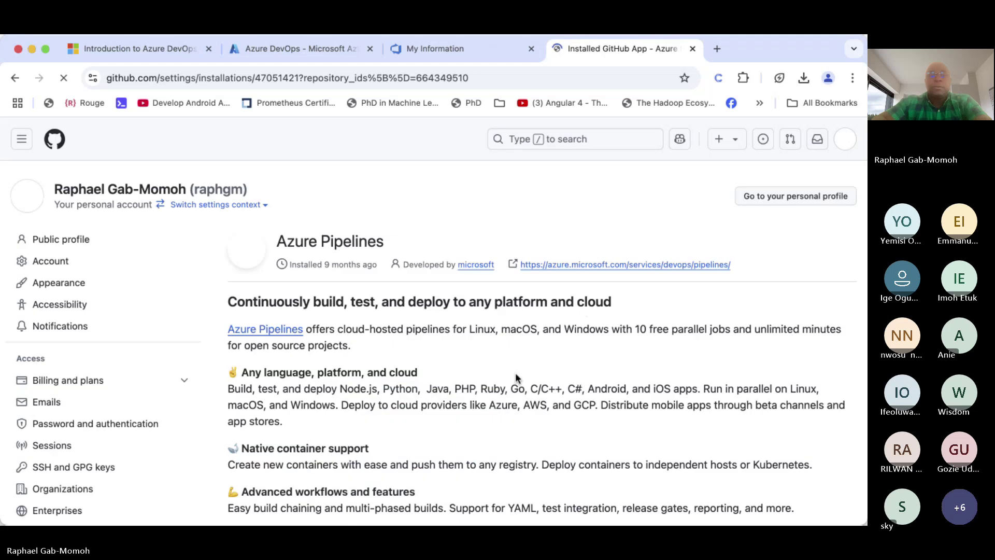
scroll(507, 381, down, 10)
scroll(507, 381, down, 5)
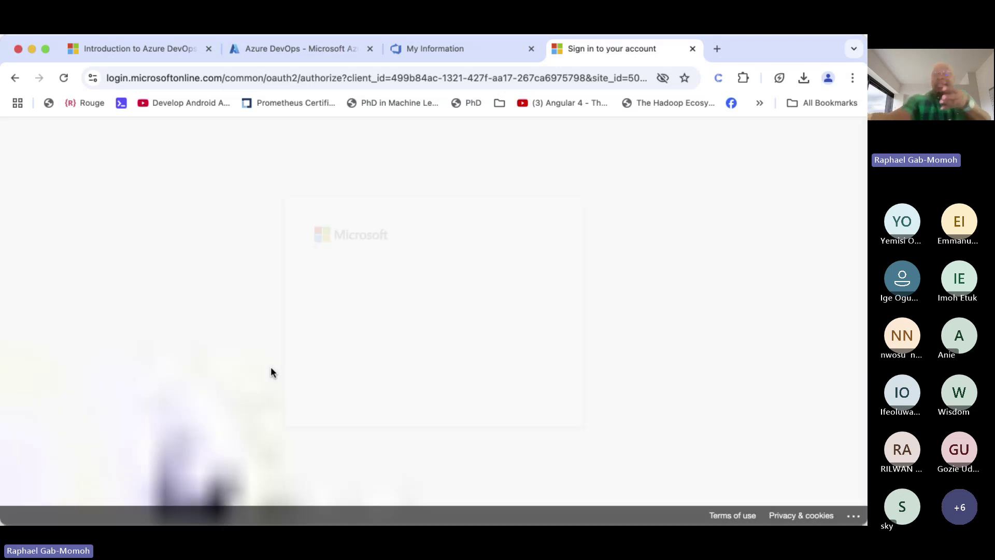
click(410, 299)
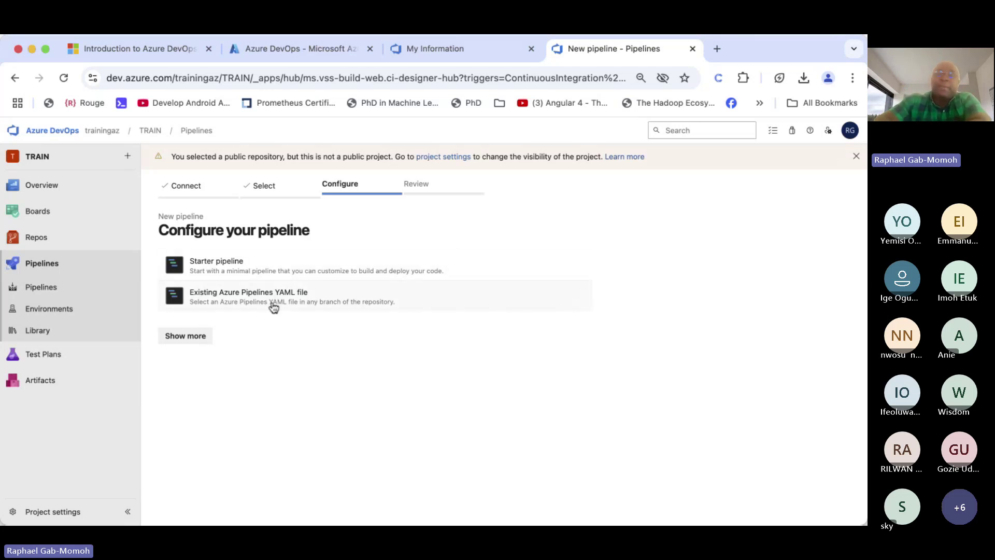
- Show the full list of pipeline configuration templates and look through it from .NET Core Function App to Xcode
click(202, 337)
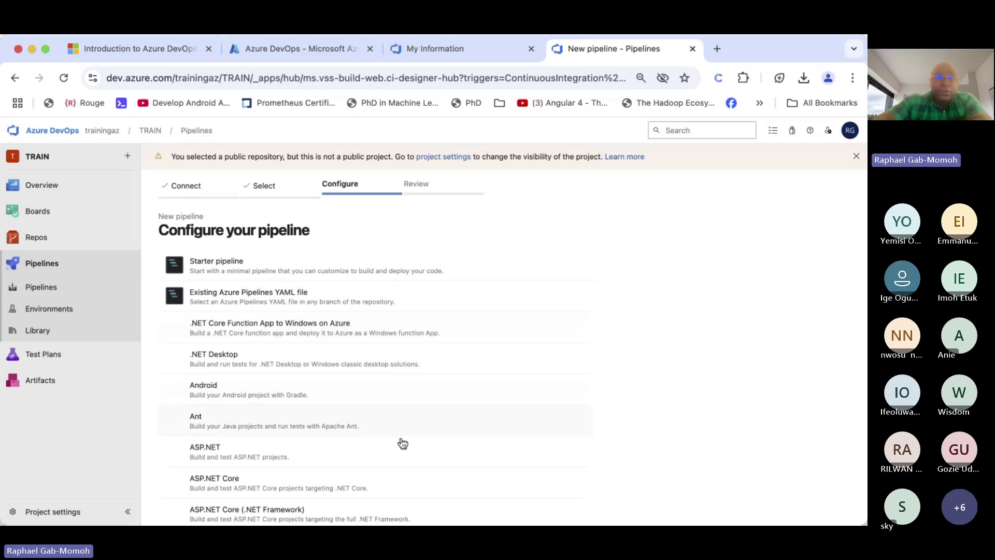
scroll(400, 442, down, 5)
scroll(403, 442, down, 10)
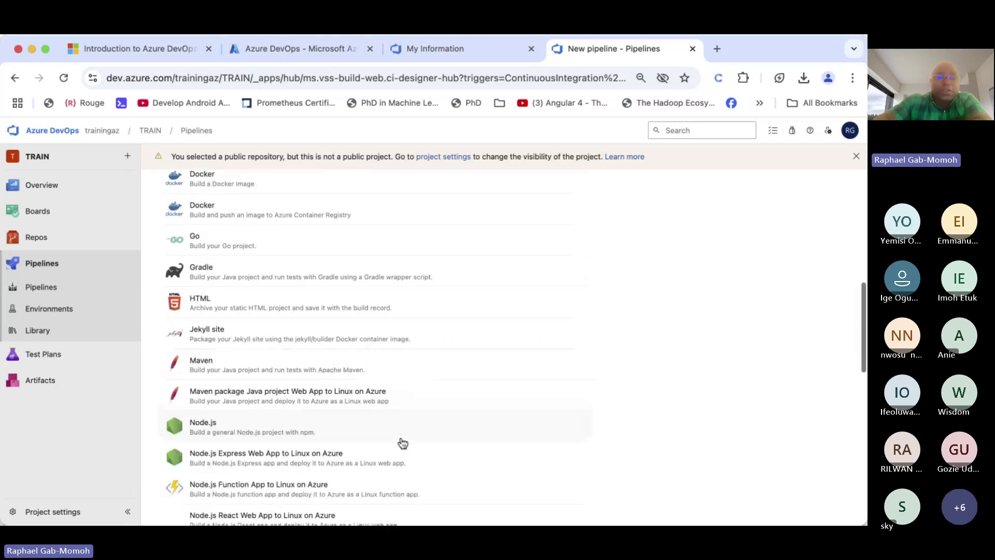
scroll(403, 442, down, 6)
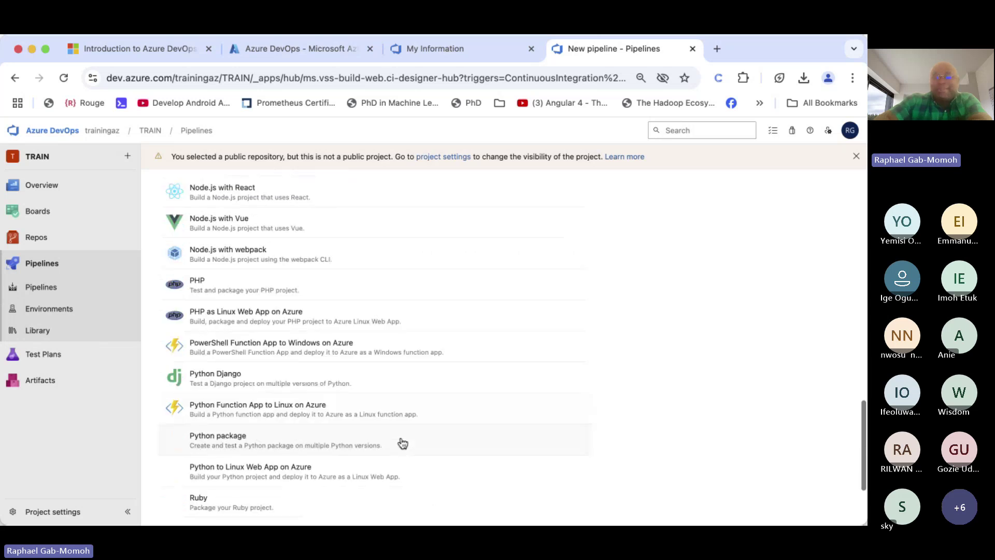
scroll(403, 442, up, 7)
scroll(402, 442, up, 15)
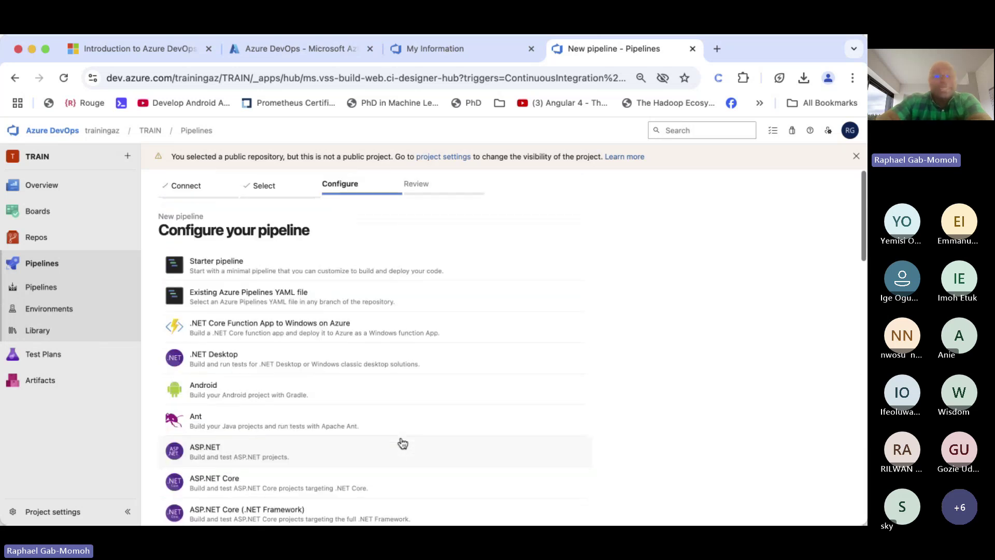
scroll(405, 473, down, 6)
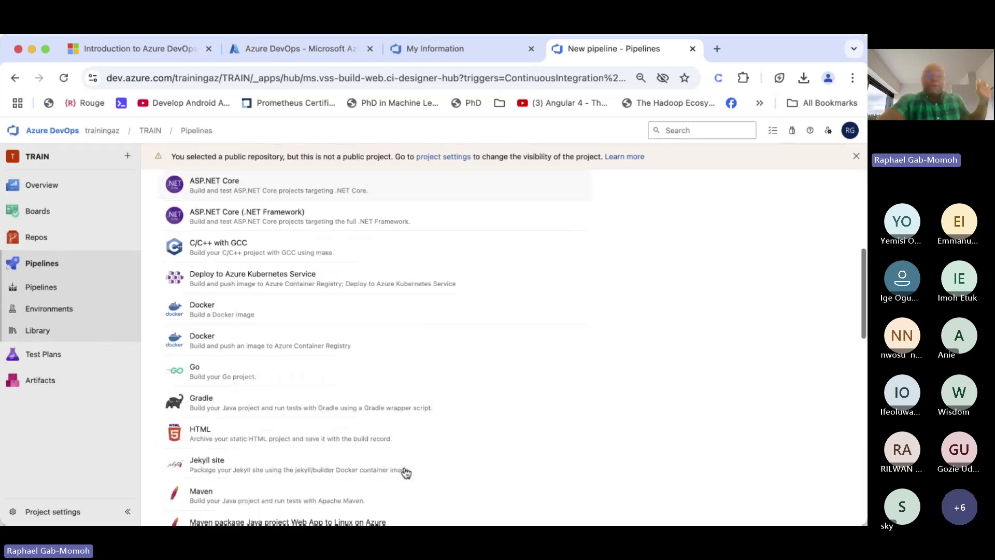
scroll(406, 473, up, 6)
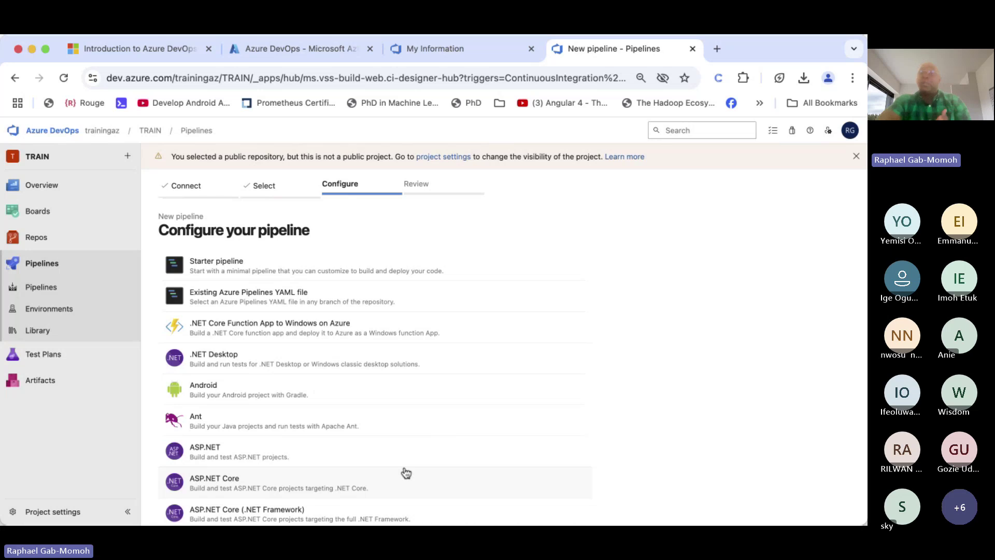
scroll(406, 473, down, 5)
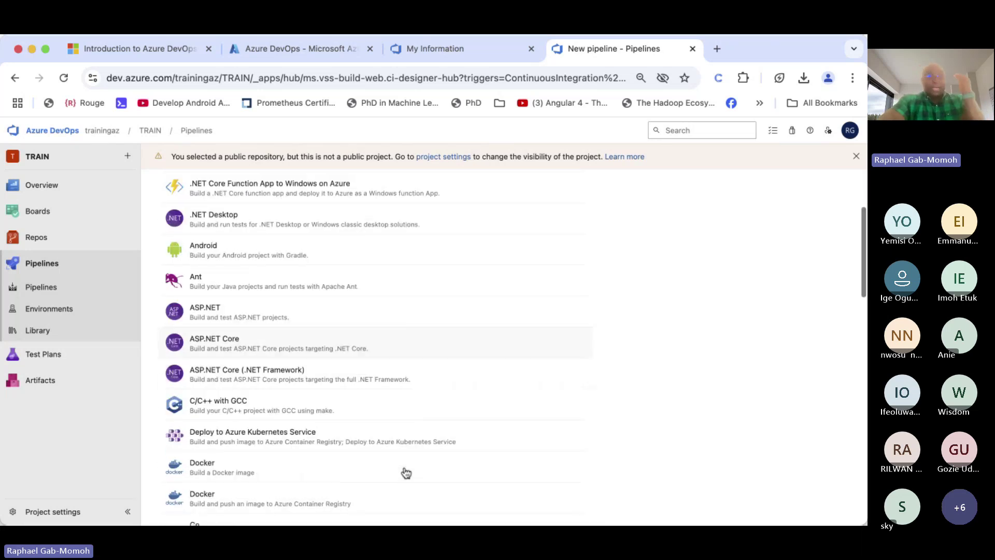
scroll(351, 403, down, 4)
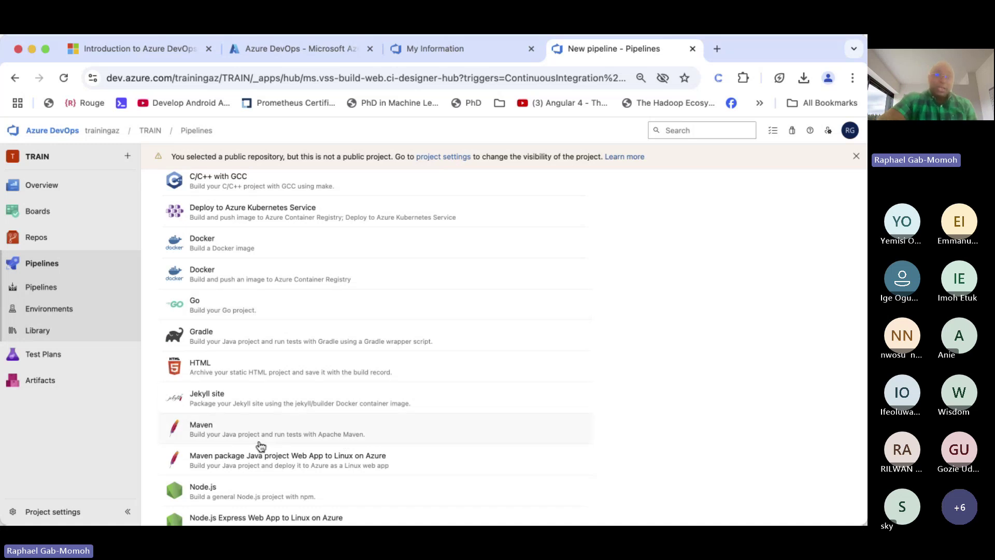
scroll(267, 493, down, 5)
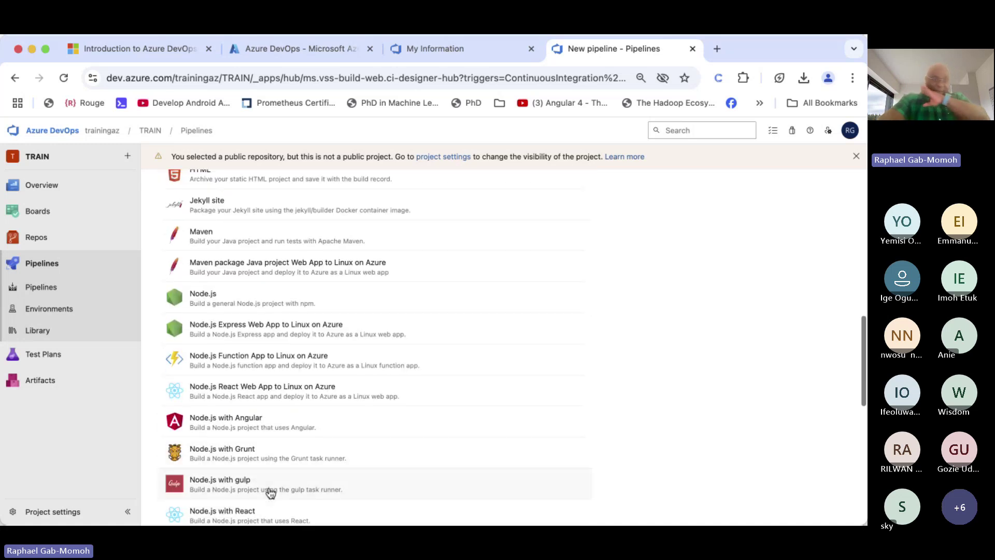
scroll(270, 492, down, 5)
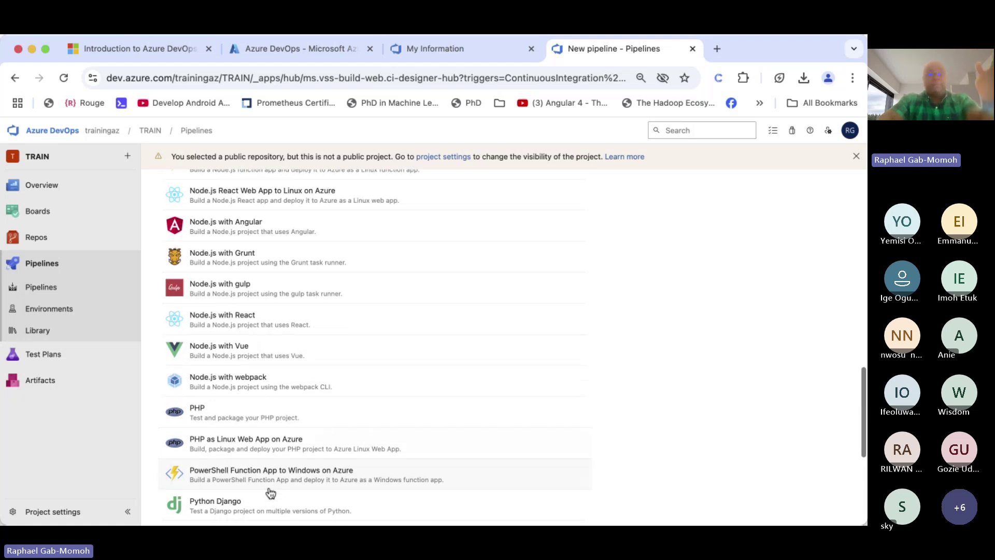
scroll(270, 492, down, 5)
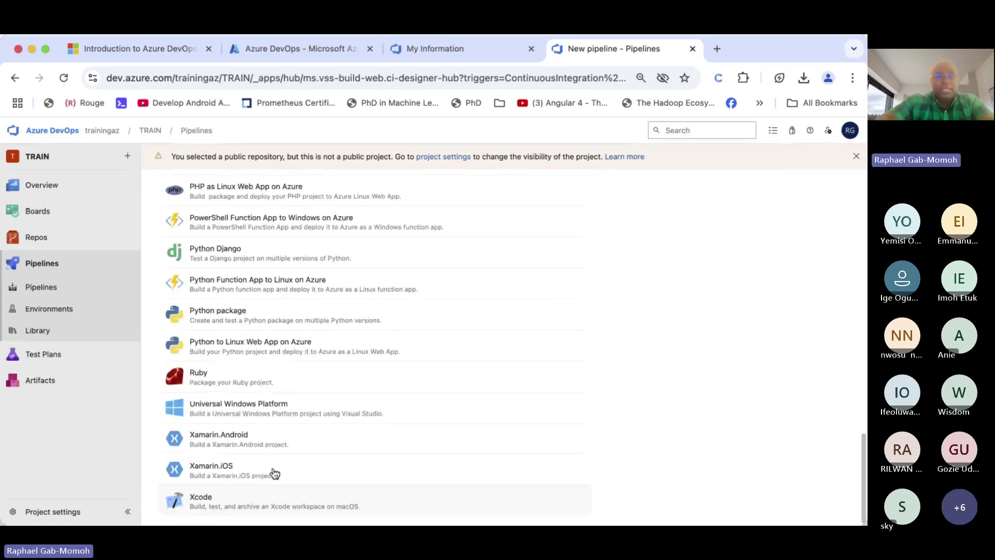
scroll(303, 327, up, 15)
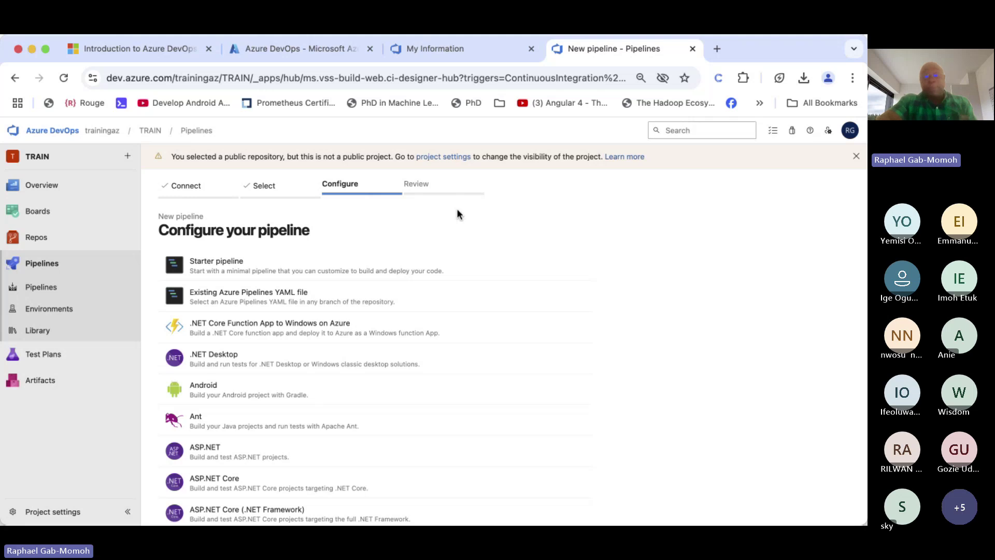
- Configure the pipeline with the Starter pipeline template and review the azure-pipelines.yml code
click(312, 273)
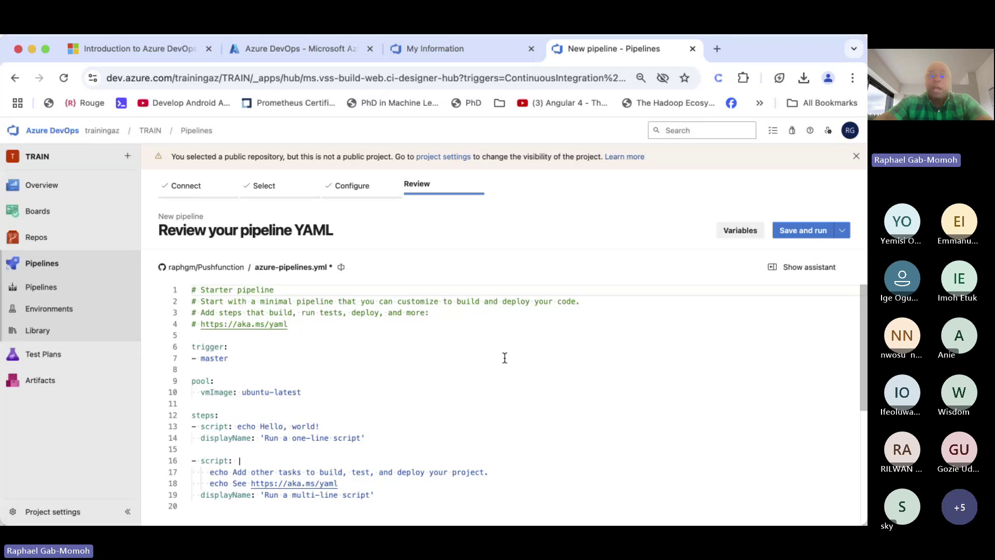
scroll(534, 400, down, 1)
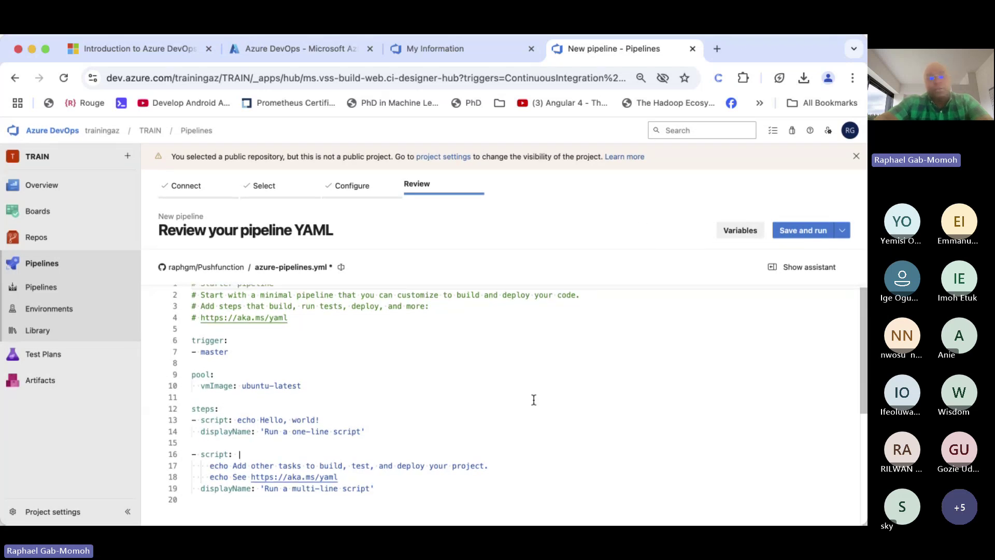
scroll(533, 399, up, 1)
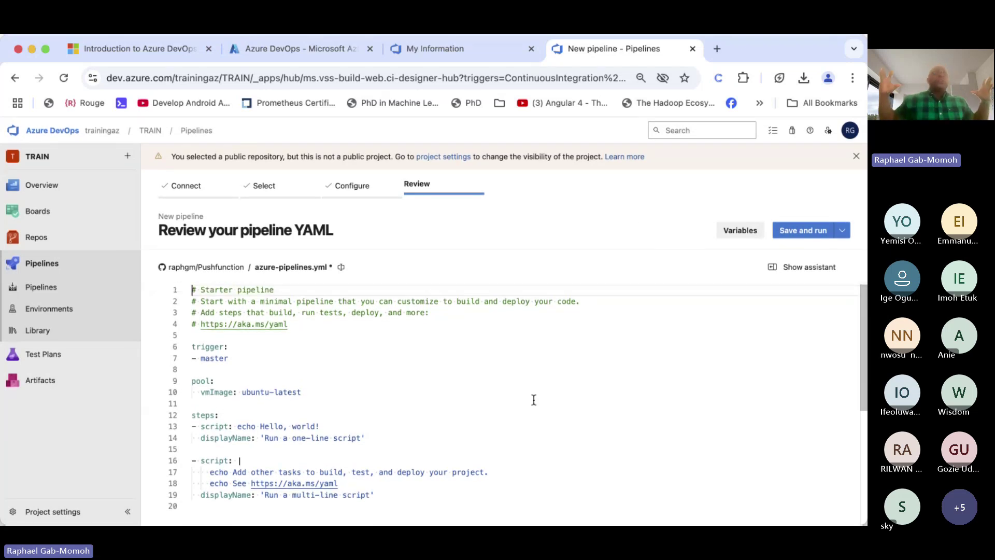
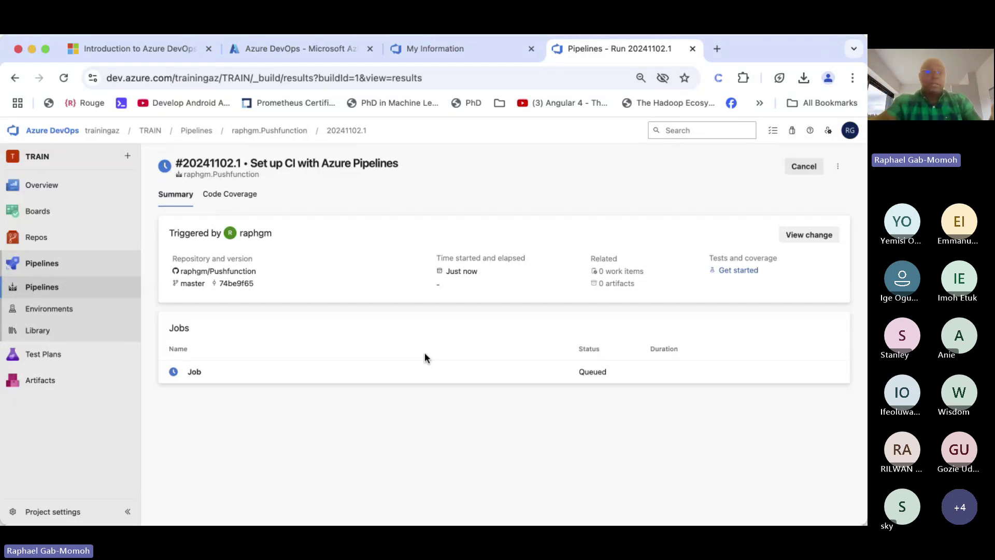
- Open the Pushfunction repository on GitHub from the pipeline run's summary and review the code of its azure-pipelines.yml file
click(218, 274)
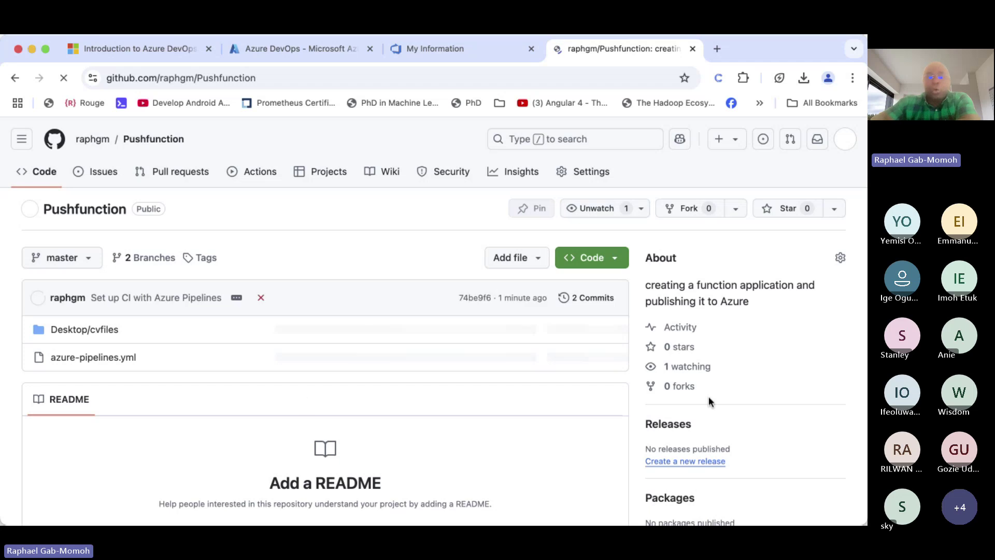
click(92, 363)
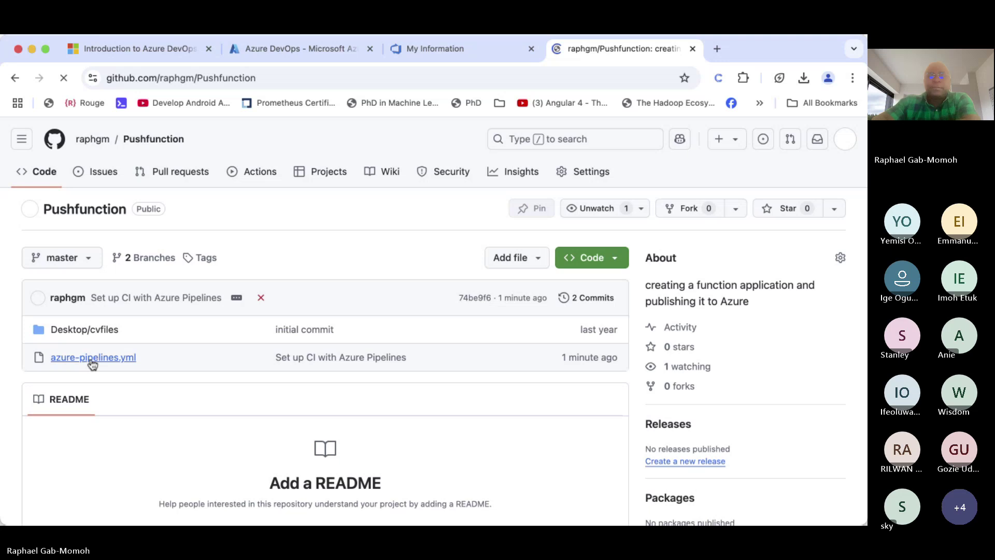
scroll(331, 430, down, 5)
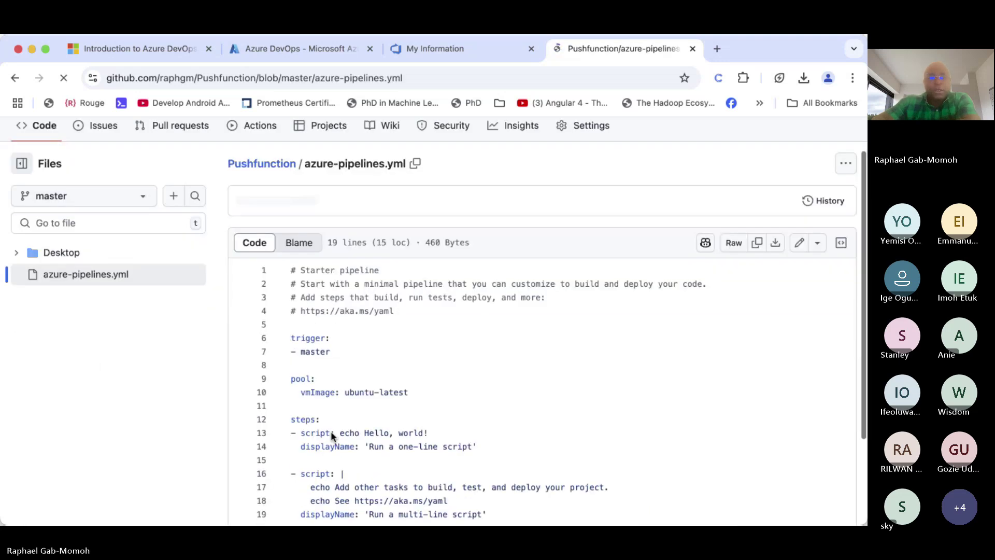
scroll(330, 430, up, 3)
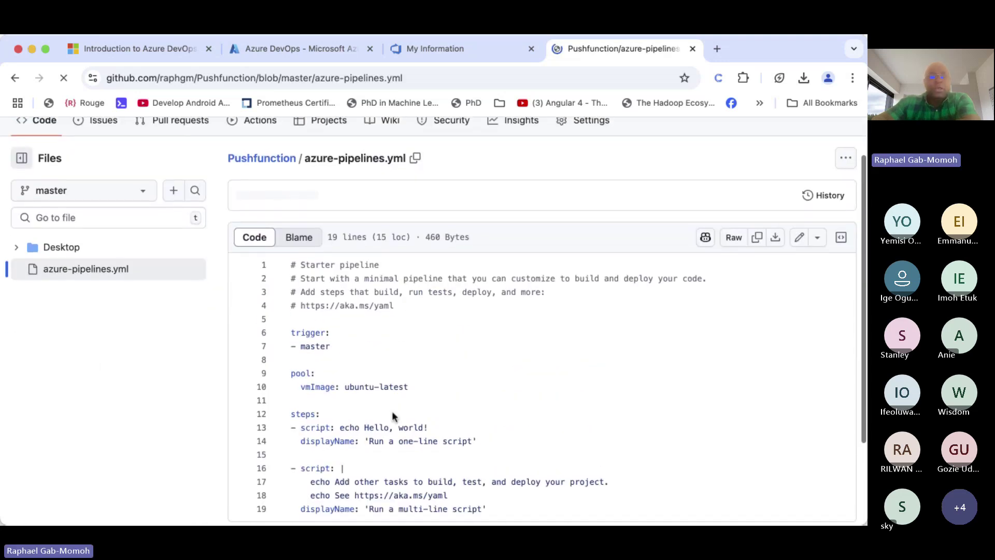
scroll(406, 411, up, 2)
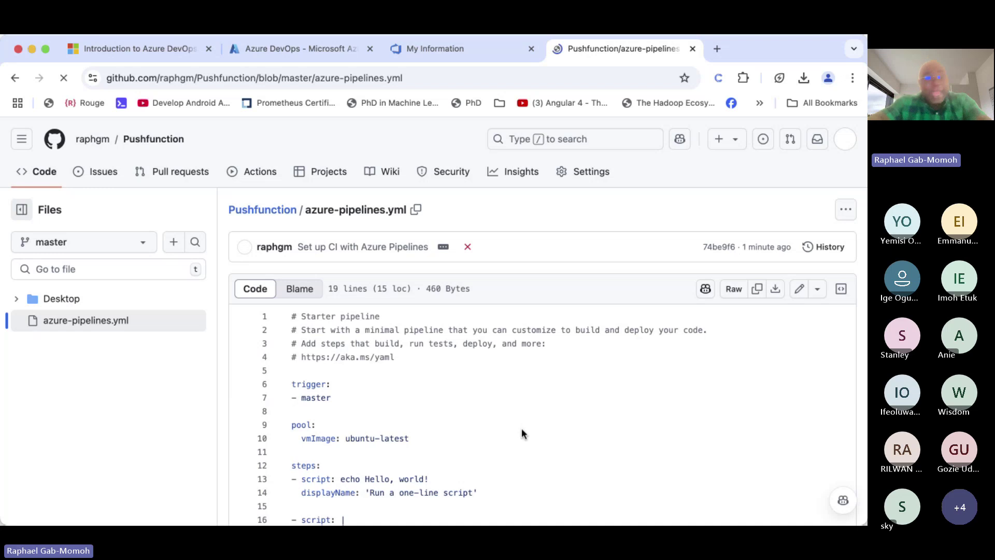
scroll(458, 403, down, 3)
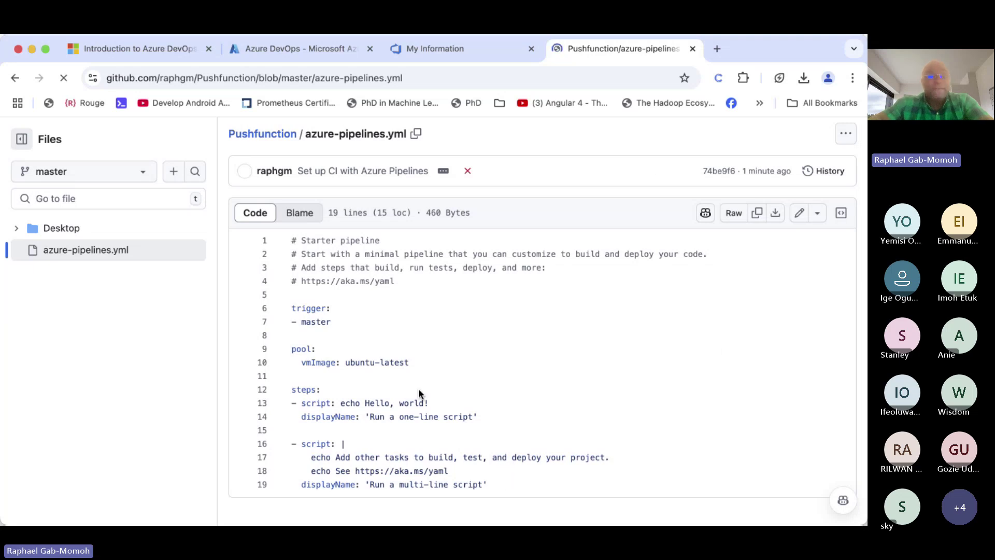
- Append a copy of the 'Run a one-line script' step at the end of azure-pipelines.yml and commit it directly to the master branch
drag(481, 416, 302, 398)
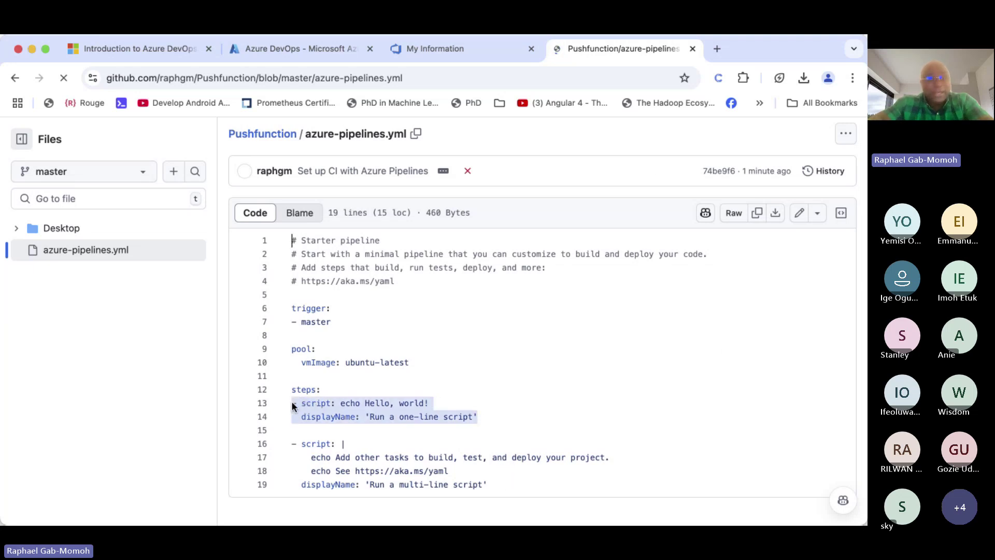
click(505, 487)
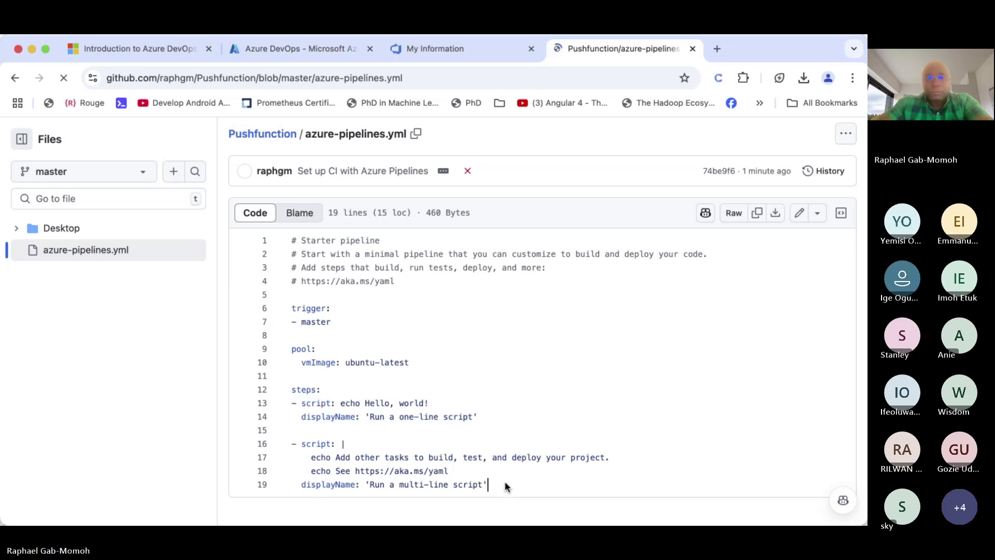
click(799, 213)
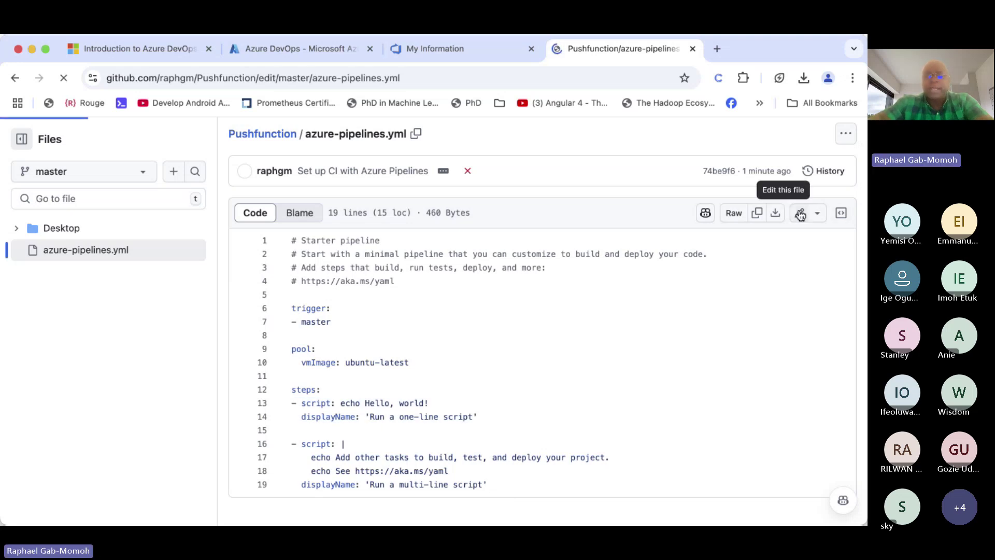
click(482, 448)
key(Return)
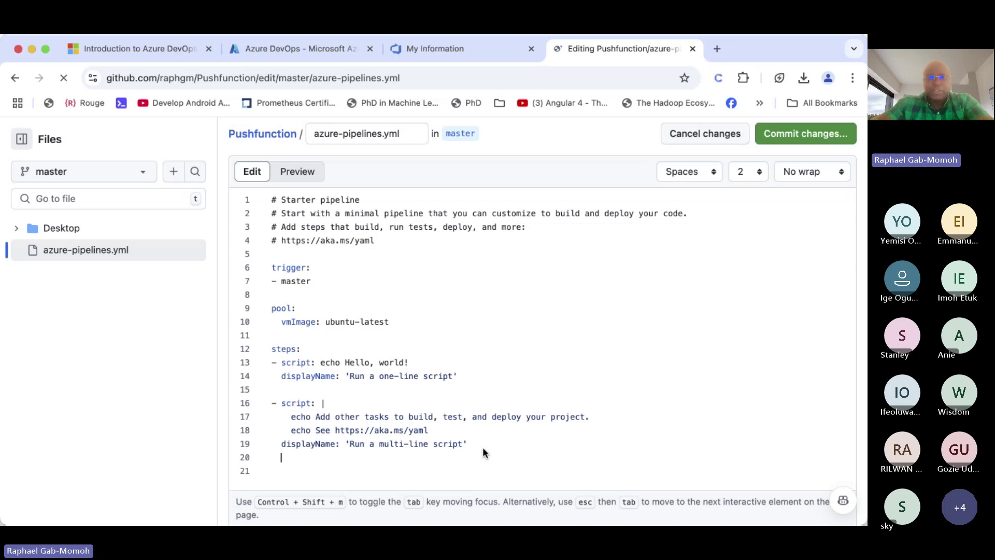
key(Return)
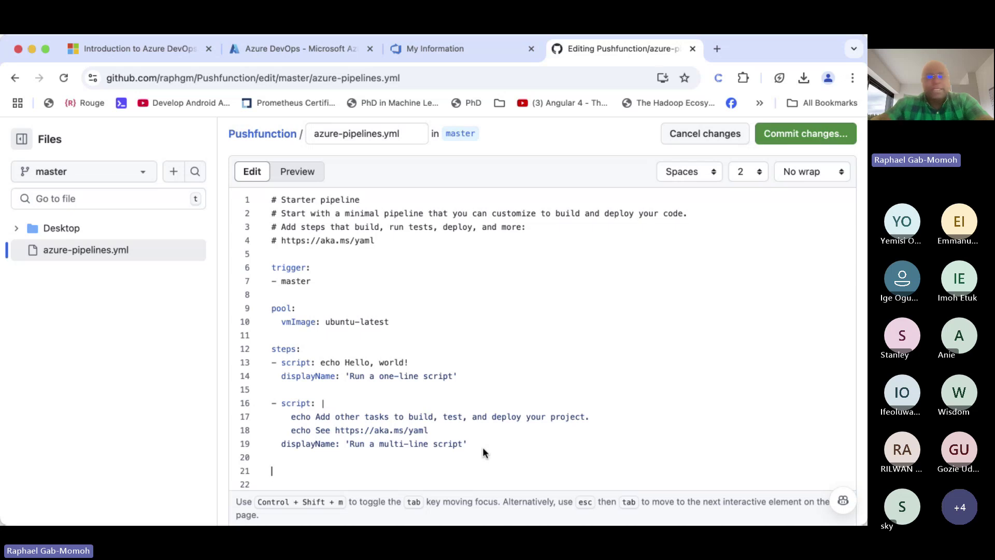
text(- script: echo Hello, world!   displayName: 'Run a one-line script')
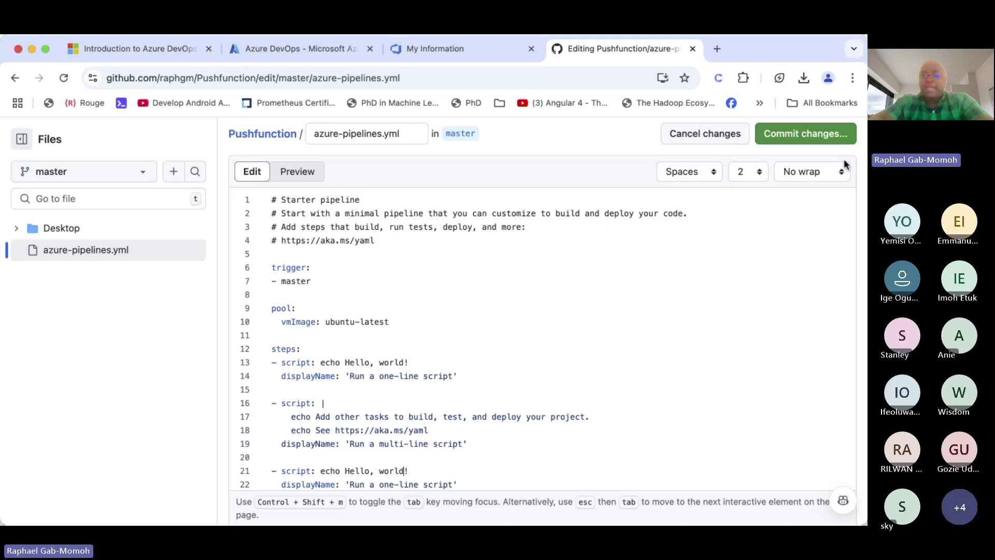
click(804, 134)
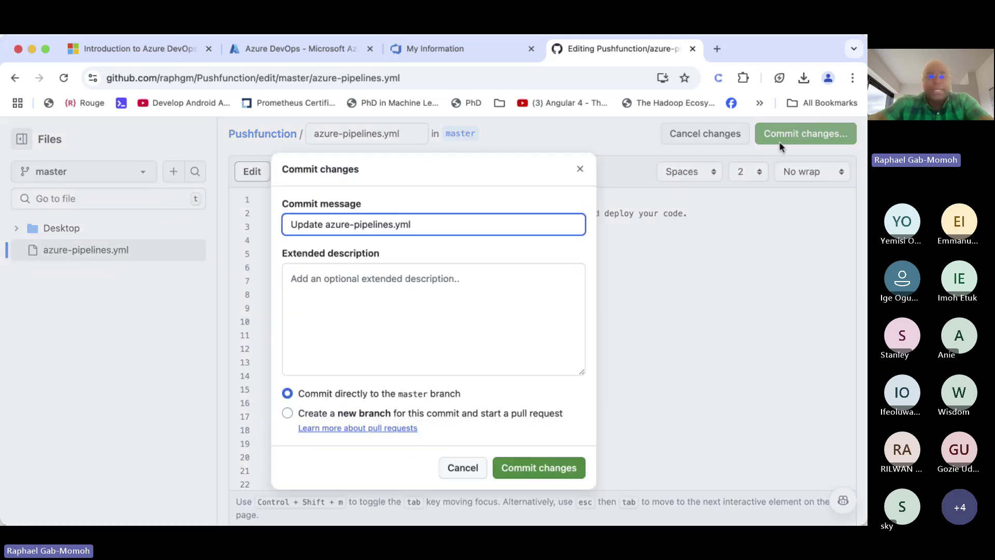
click(523, 467)
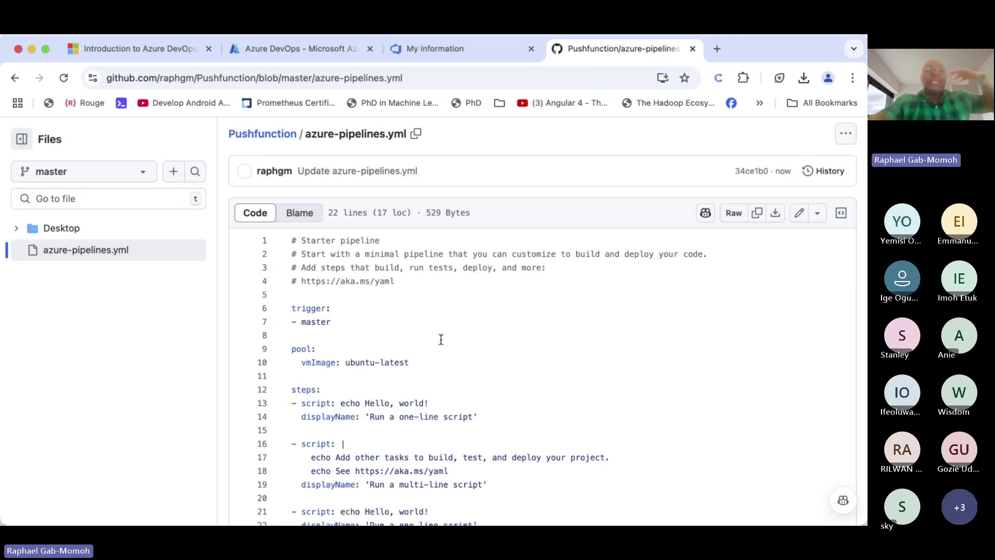
- Close the My Information page and return from GitHub to the pipeline configuration page of the TRAIN project in Azure DevOps
click(457, 49)
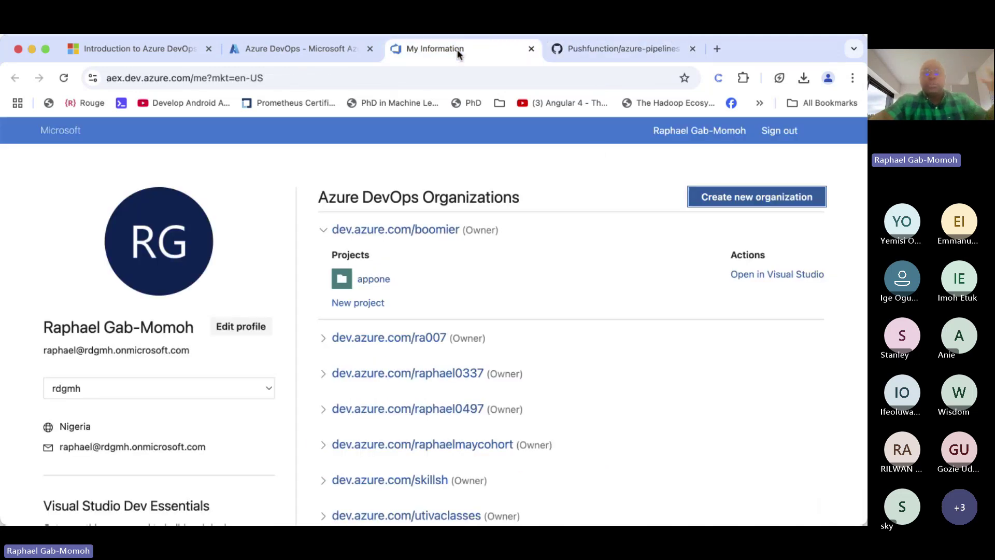
click(531, 49)
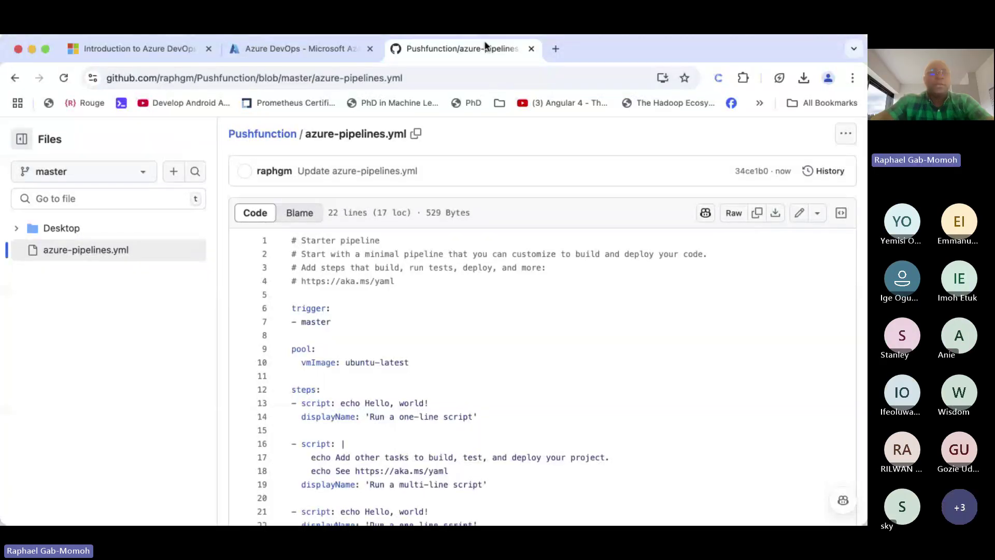
click(264, 49)
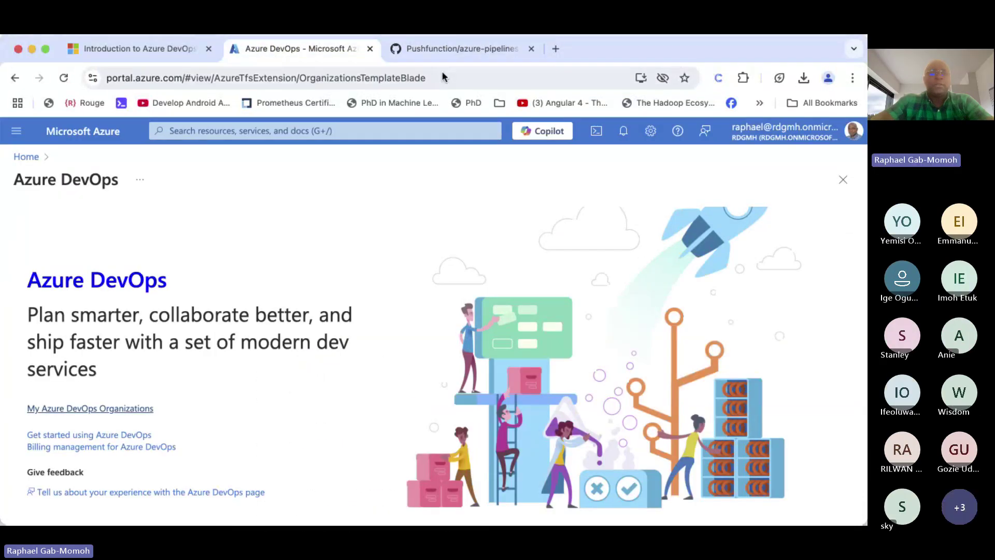
click(415, 52)
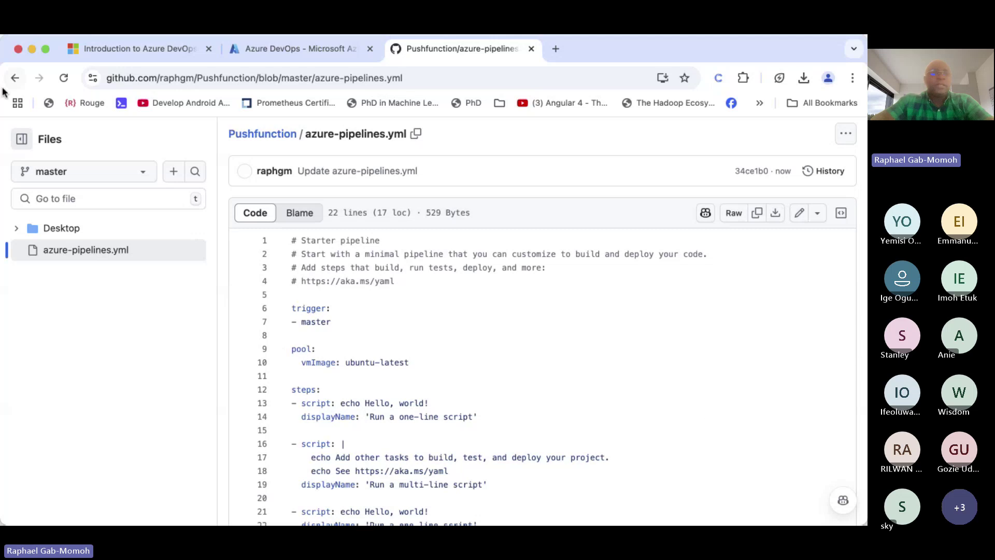
click(14, 79)
click(14, 79)
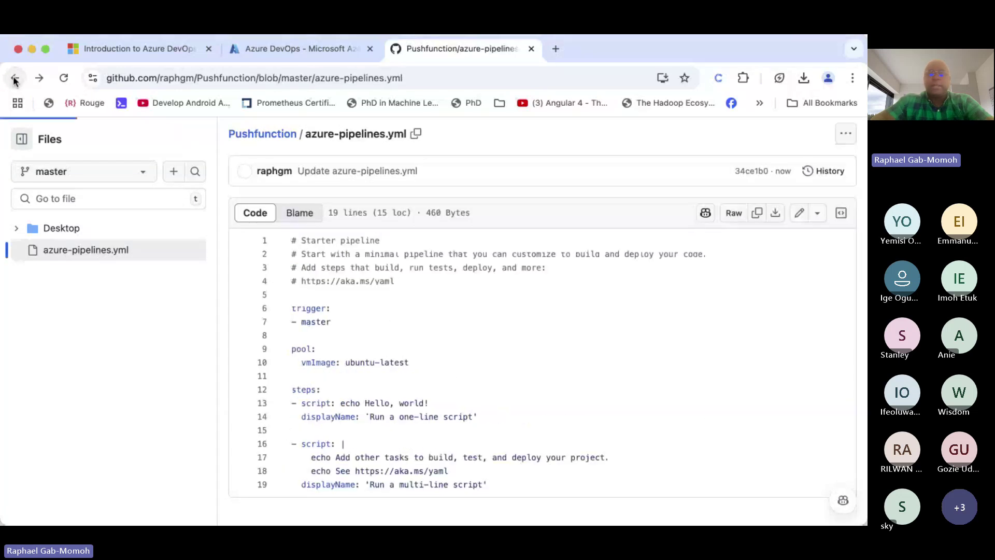
click(15, 79)
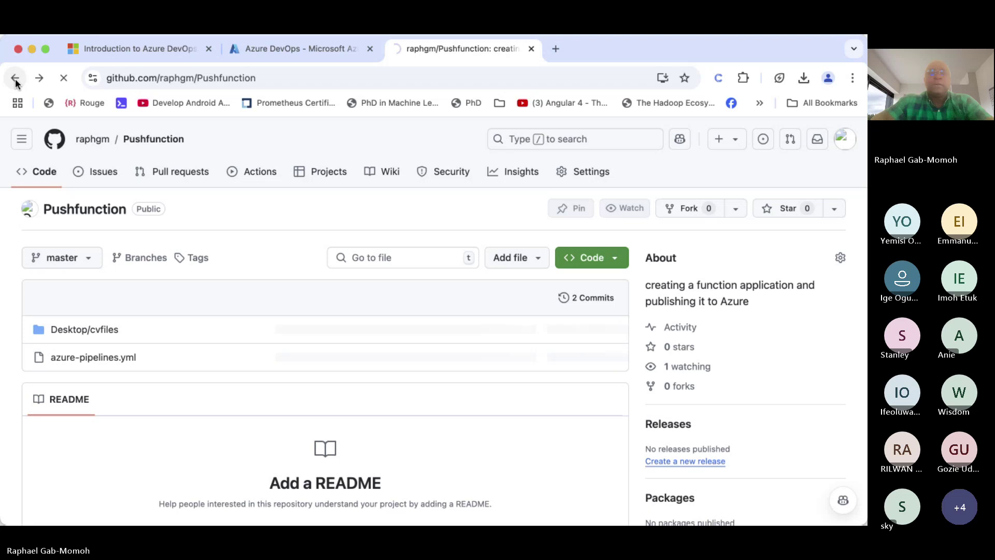
click(16, 81)
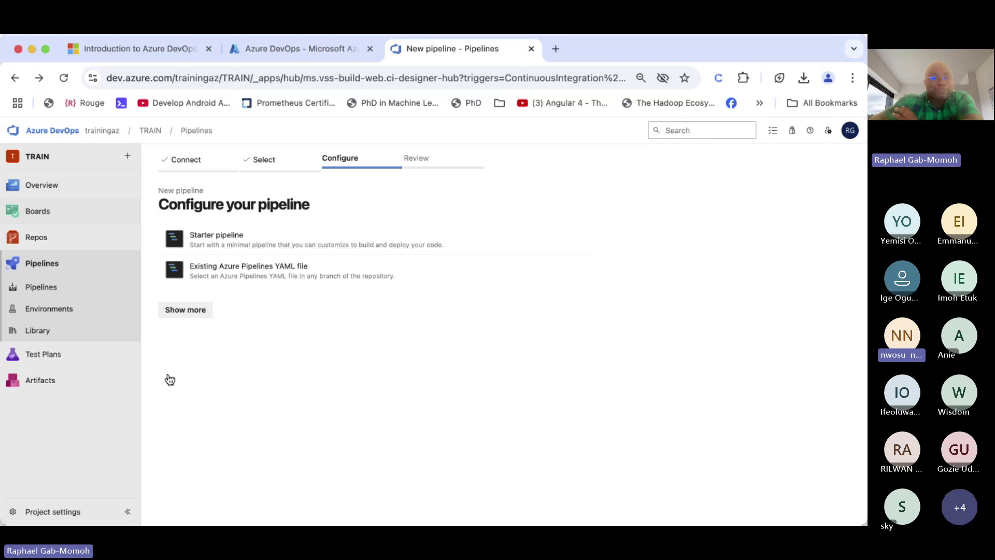
- Create another pipeline from the Starter pipeline template, save and run it with a commit directly to master, and return to its run summary
click(244, 240)
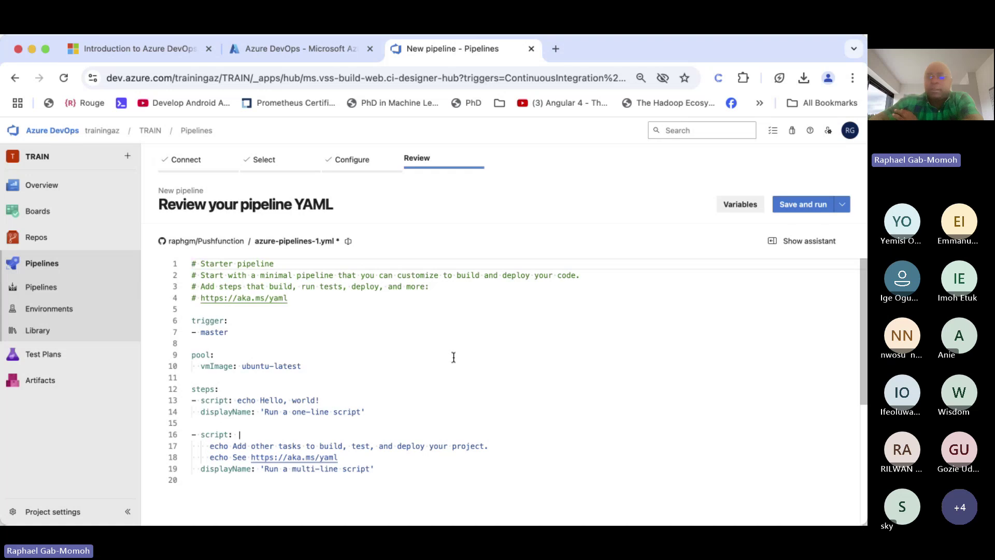
click(804, 206)
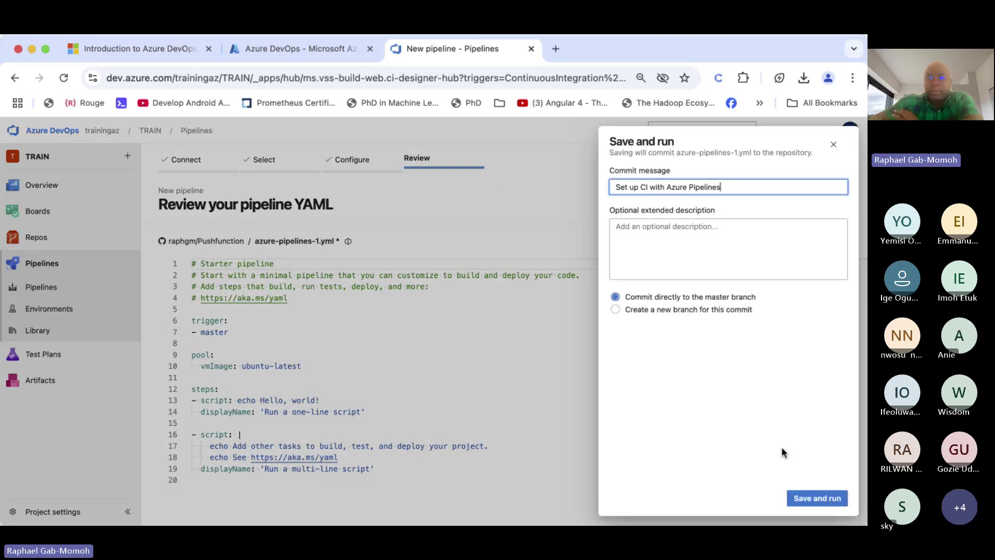
click(813, 499)
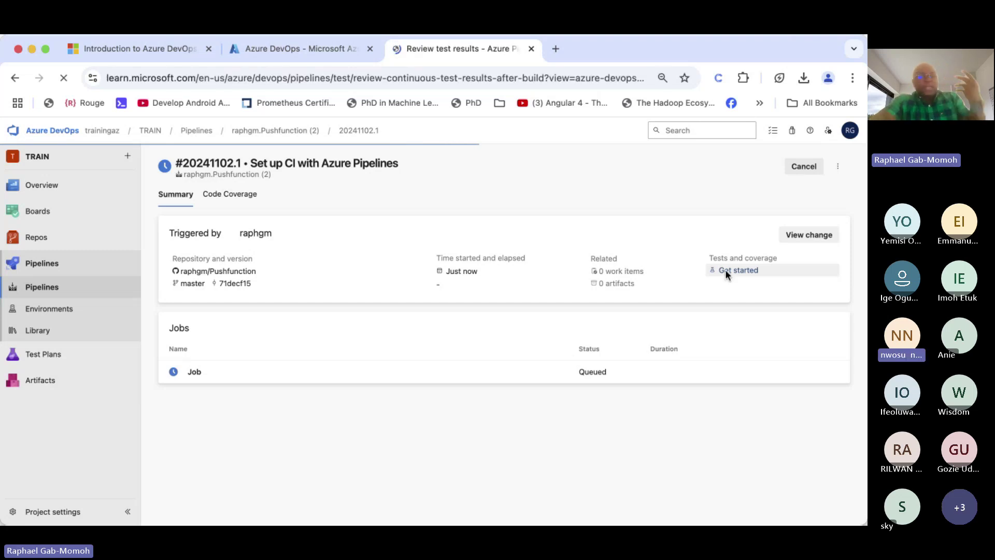
click(16, 79)
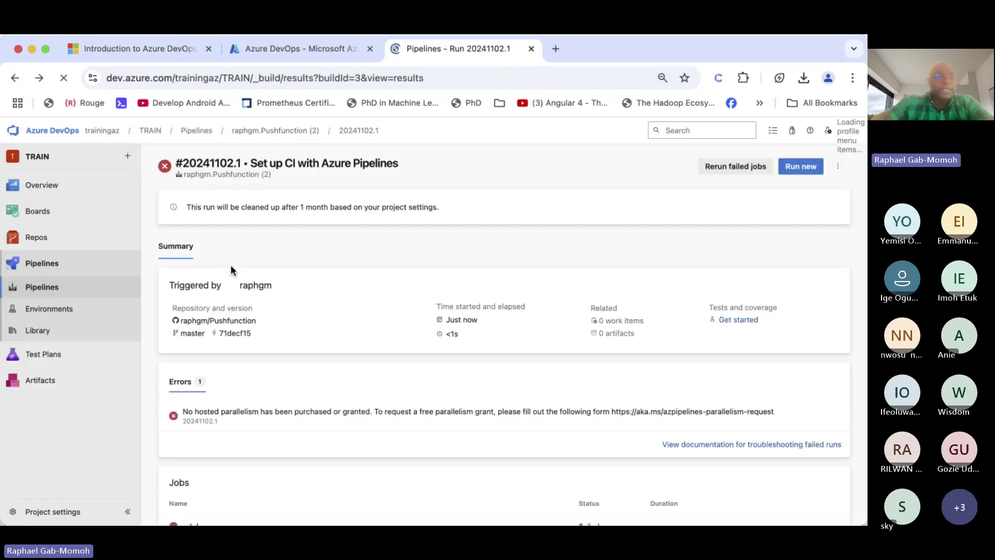
- Create a new test plan named TEST CODE in Test Plans, with TRAIN as its area path and iteration
click(49, 358)
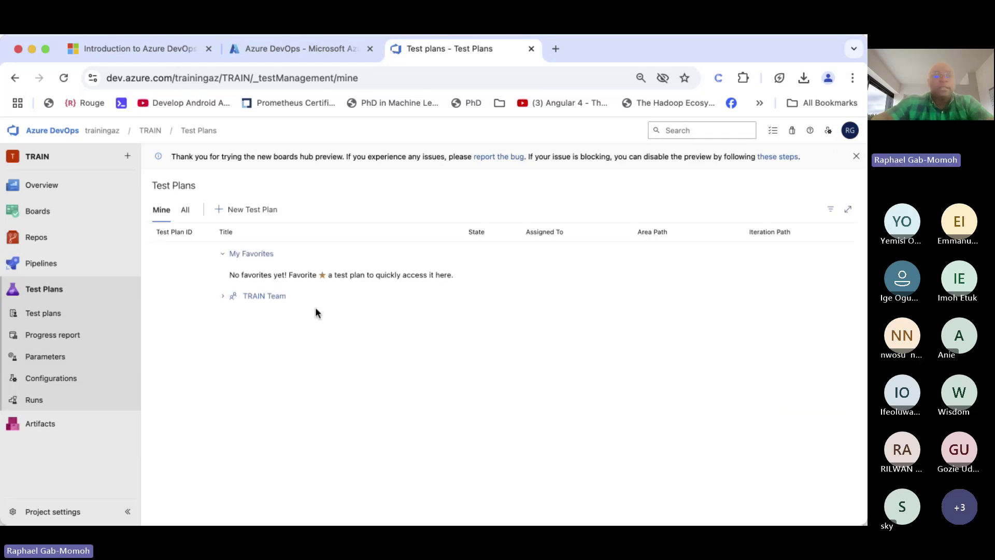
click(262, 294)
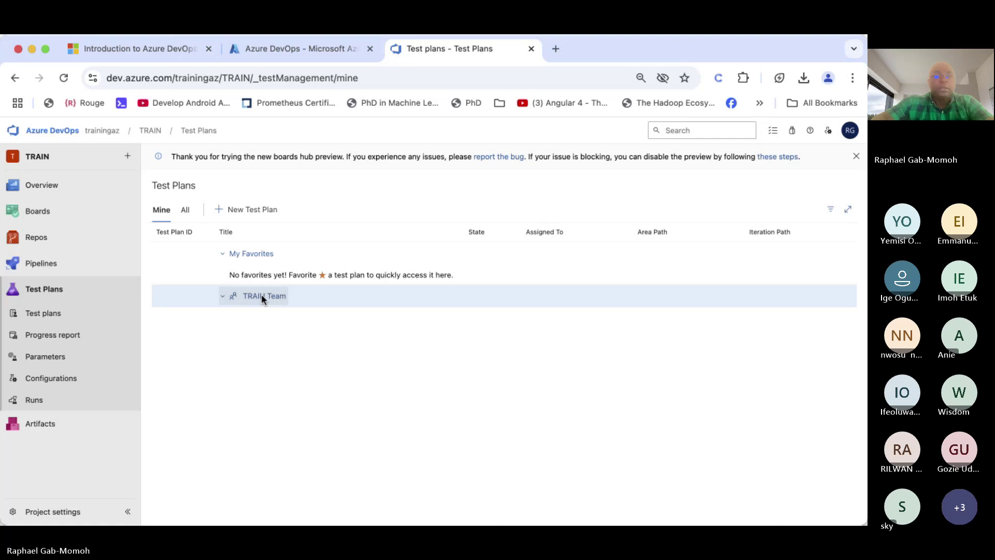
click(247, 211)
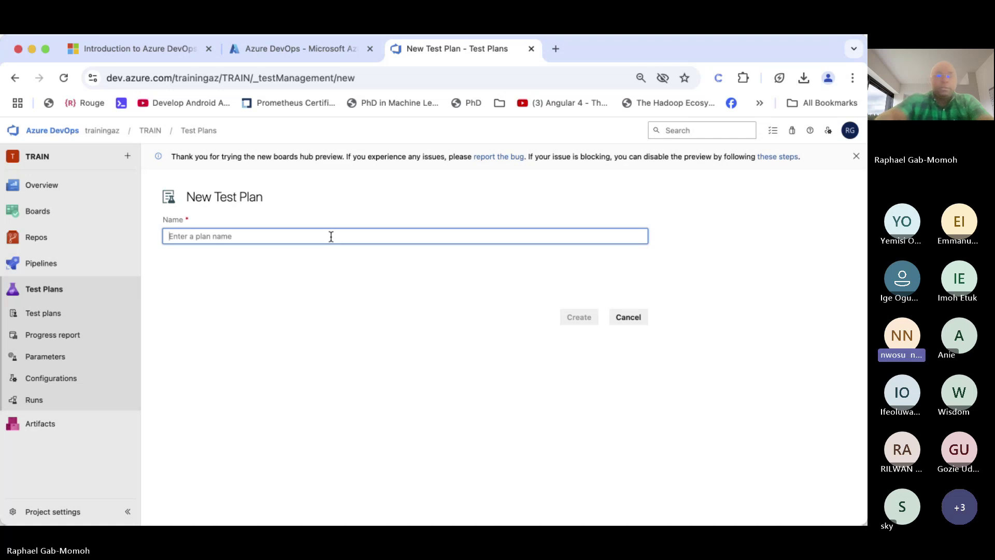
text(TEST)
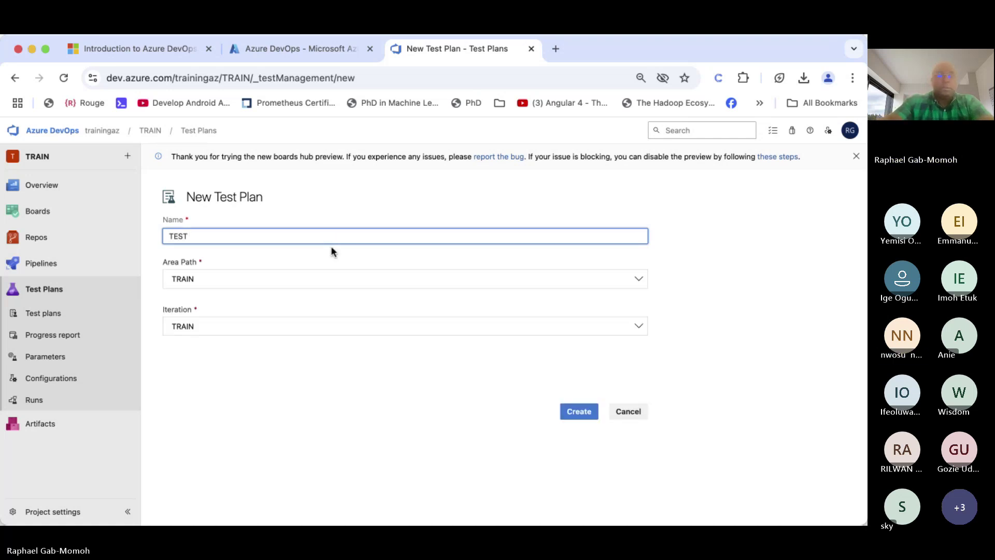
text( CODE)
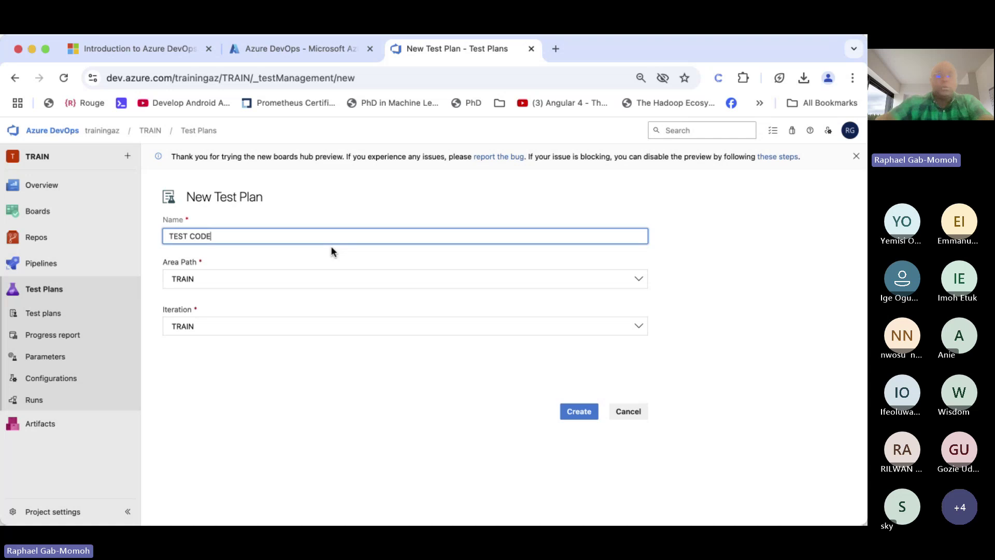
click(588, 420)
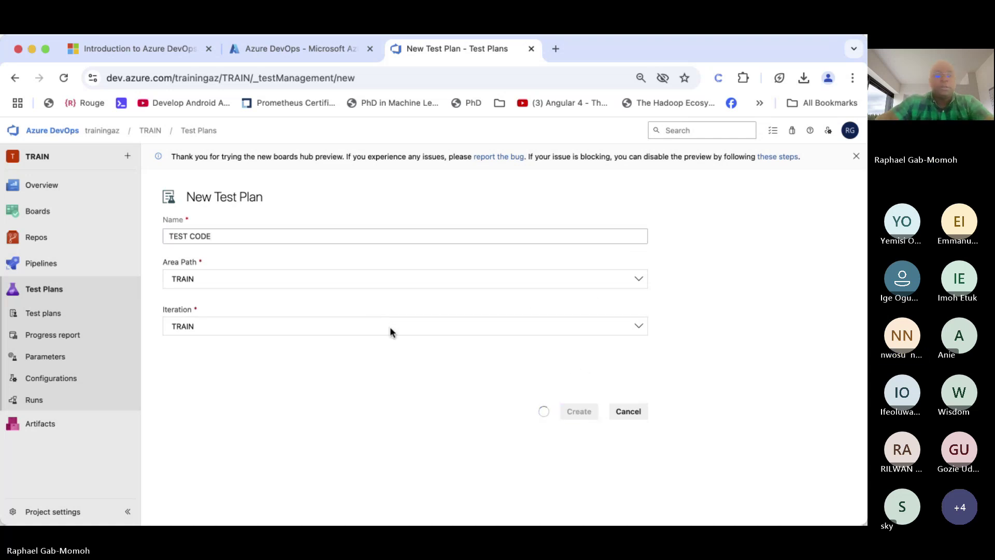
click(614, 276)
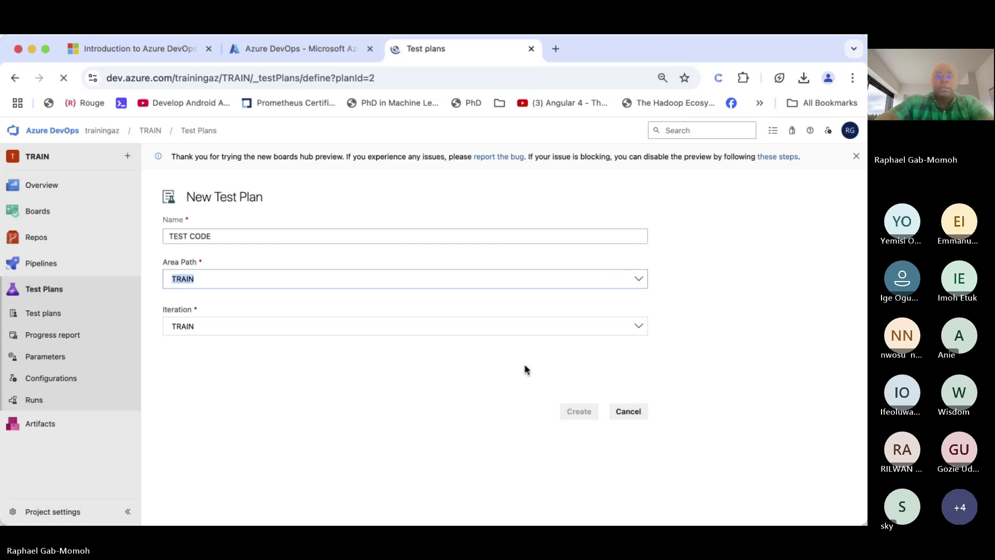